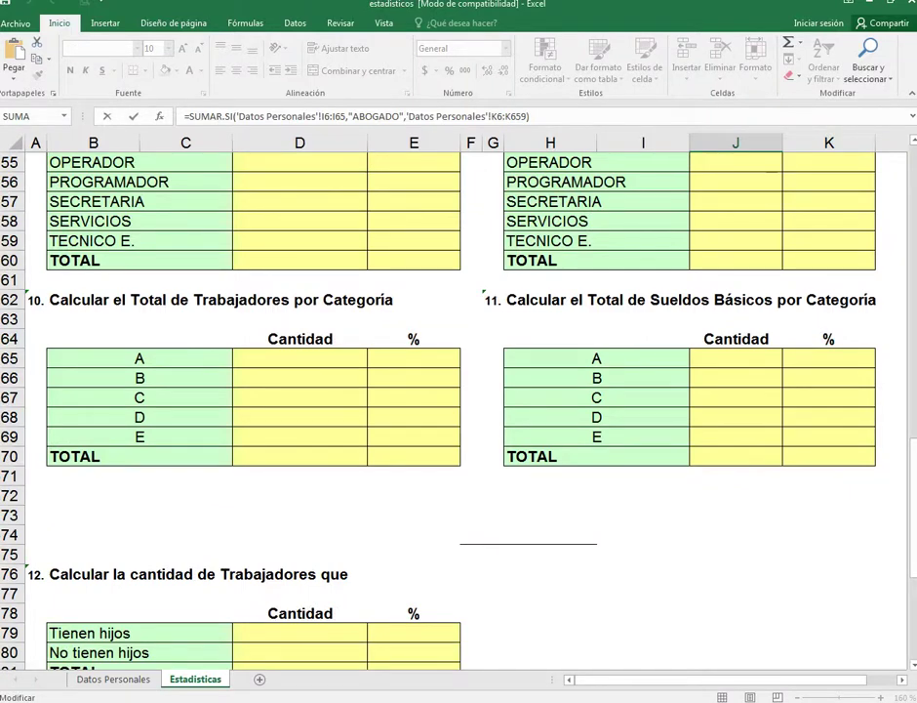
click(231, 363)
click(140, 378)
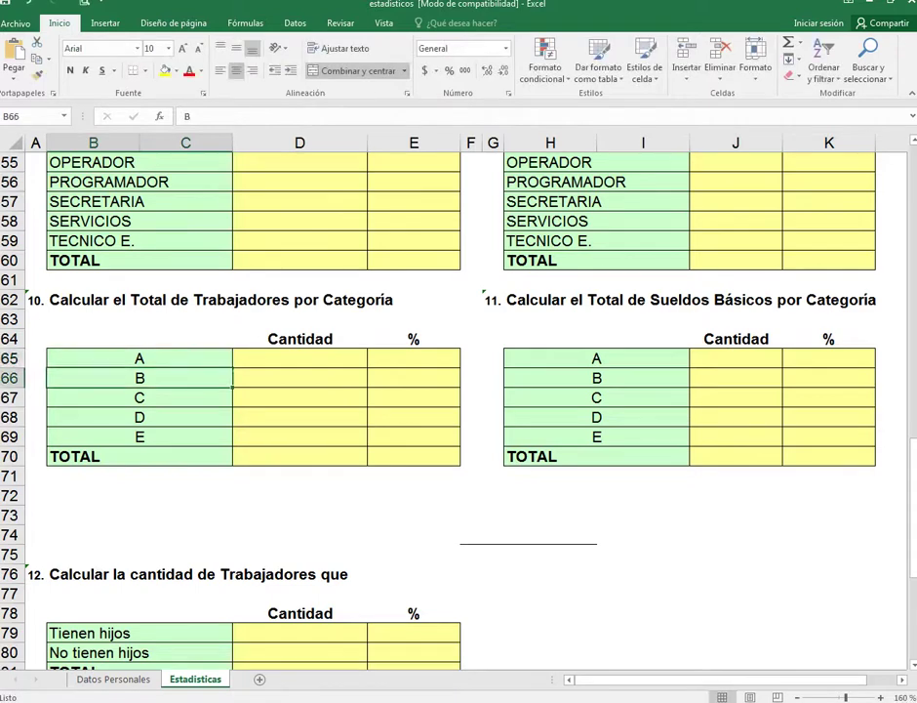
click(299, 358)
click(300, 378)
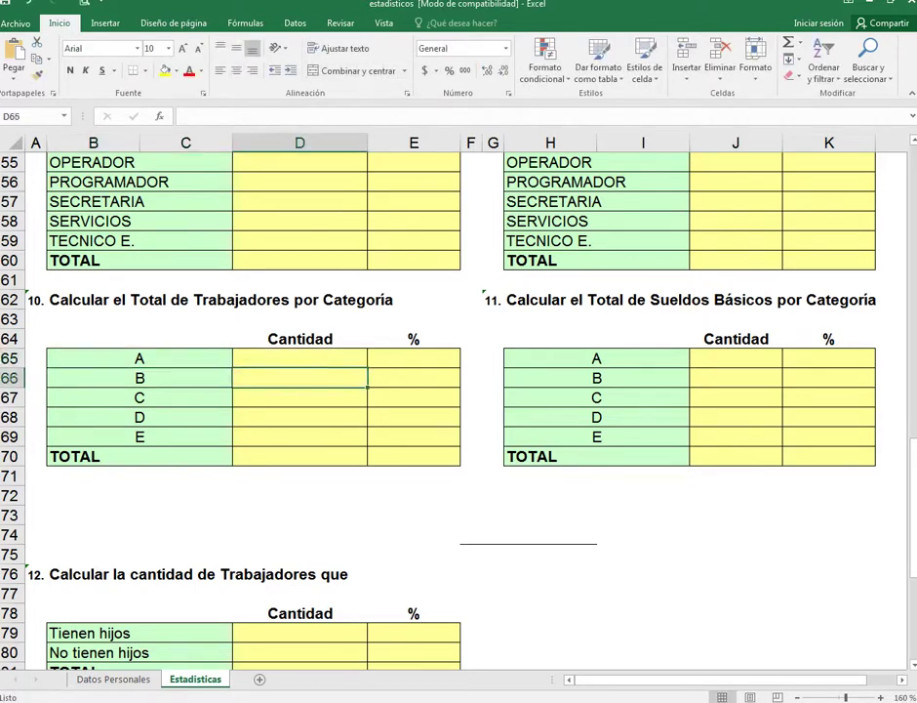
click(300, 397)
drag(736, 358, 735, 378)
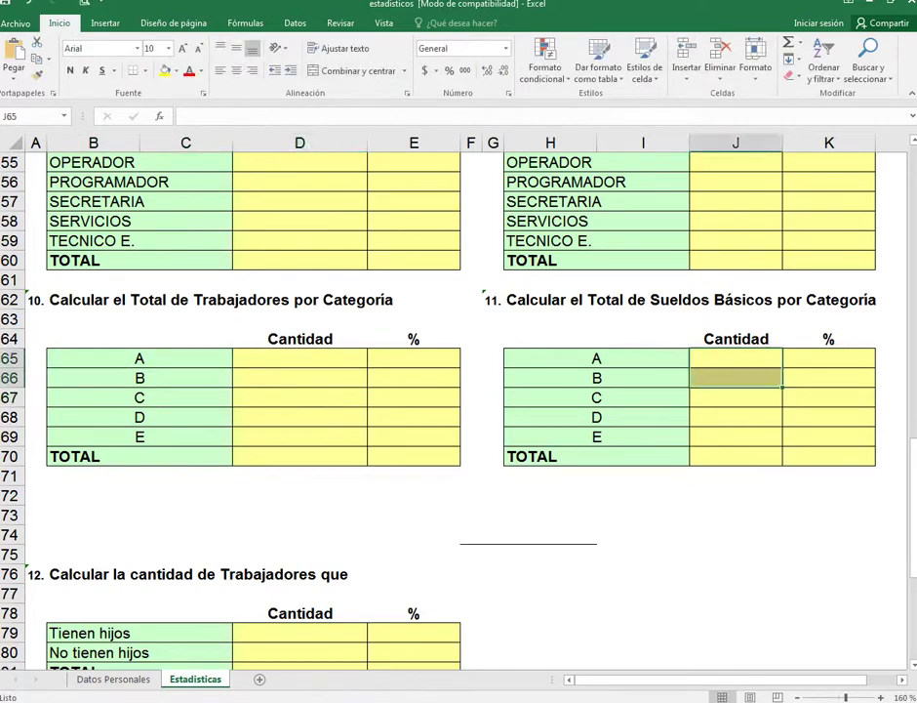
click(735, 398)
Count the category A workers in D65 with =CONTAR.SI('Datos Personales'!D6:D65,"A")
click(299, 358)
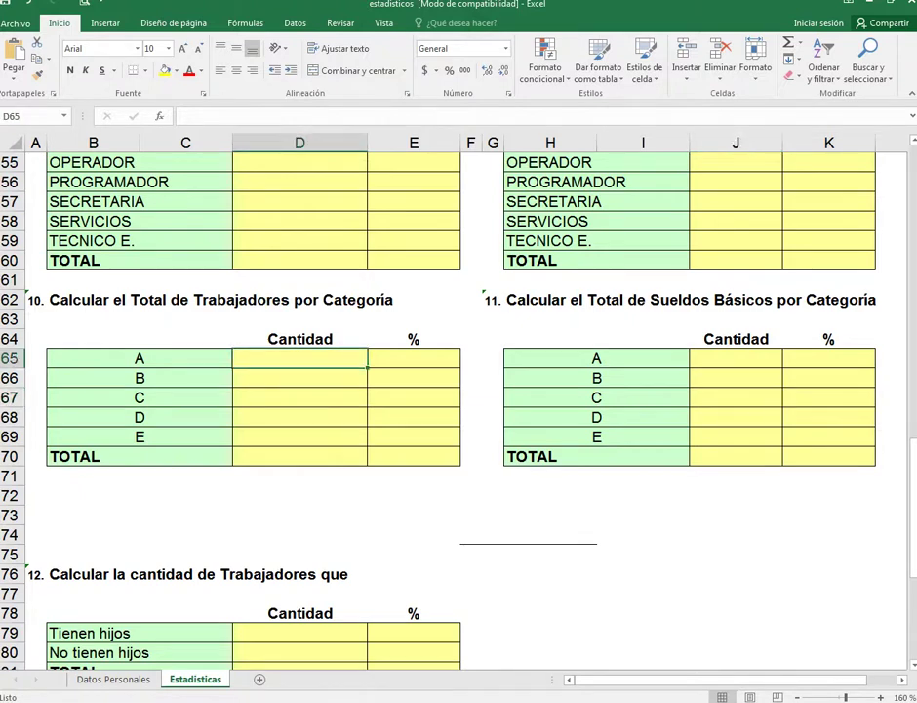
text(=CON)
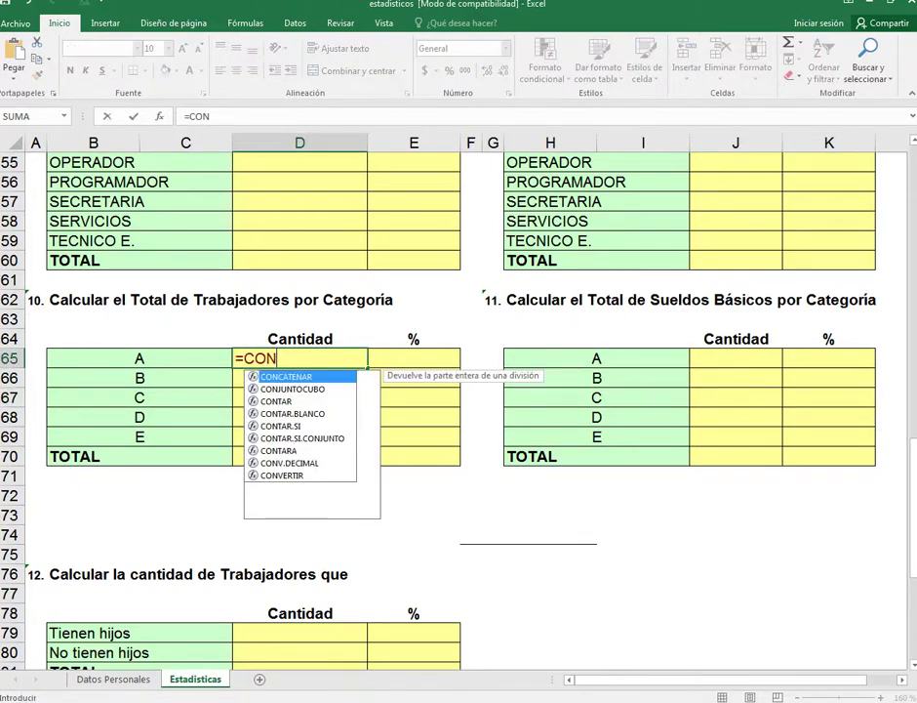
text(TAR.SI)
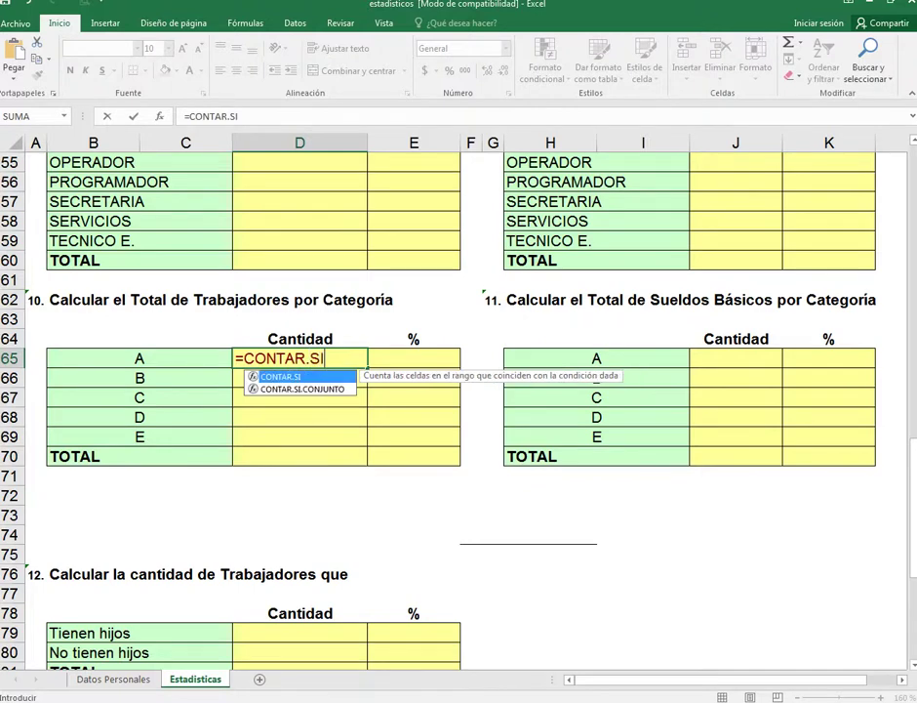
text(()
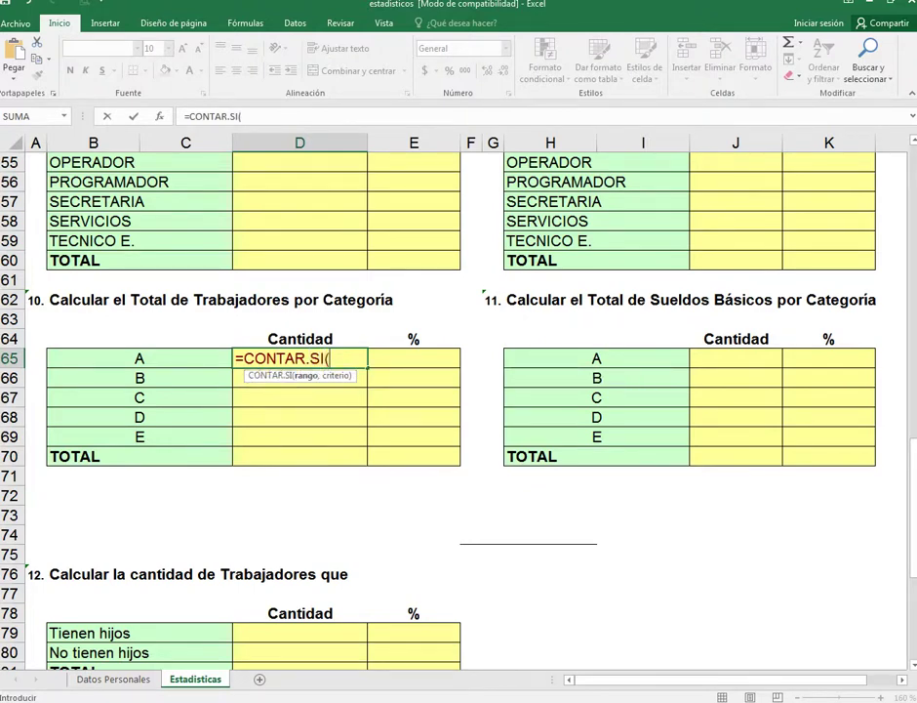
click(113, 678)
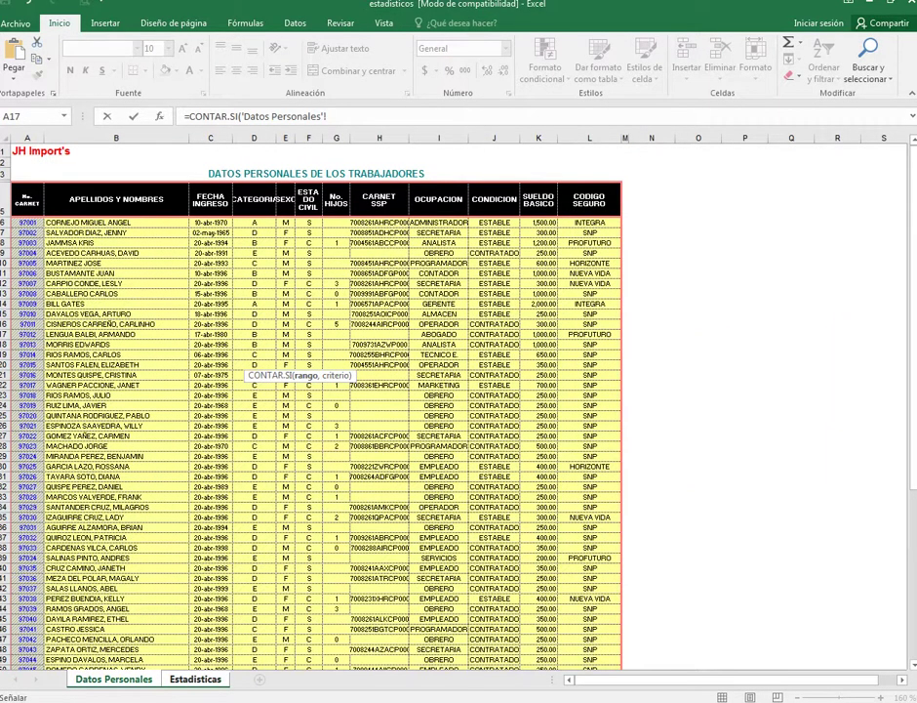
drag(254, 222, 256, 646)
text(,)
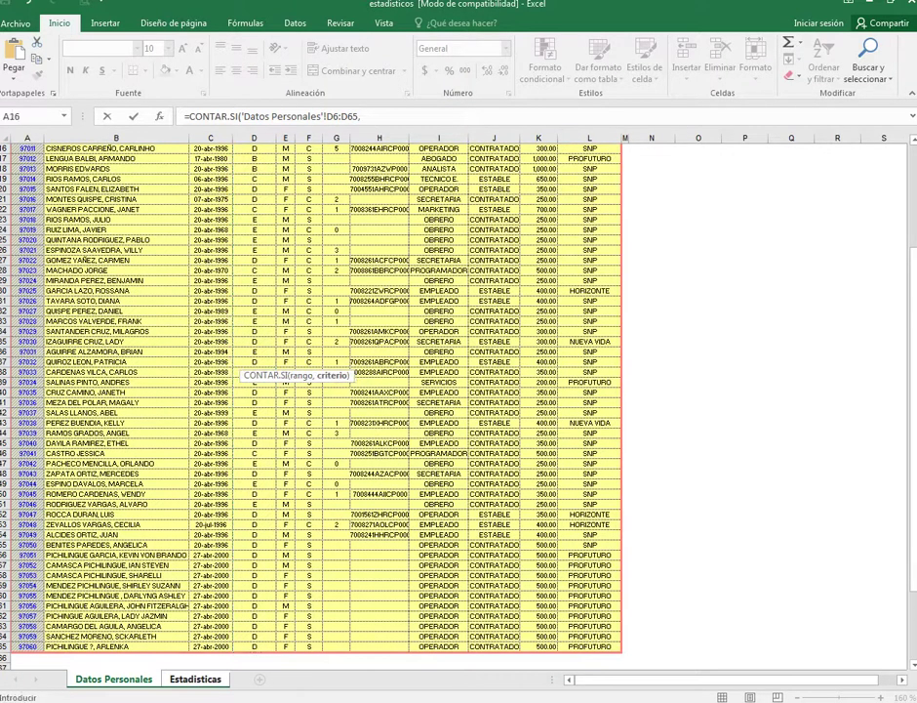
text("A"))
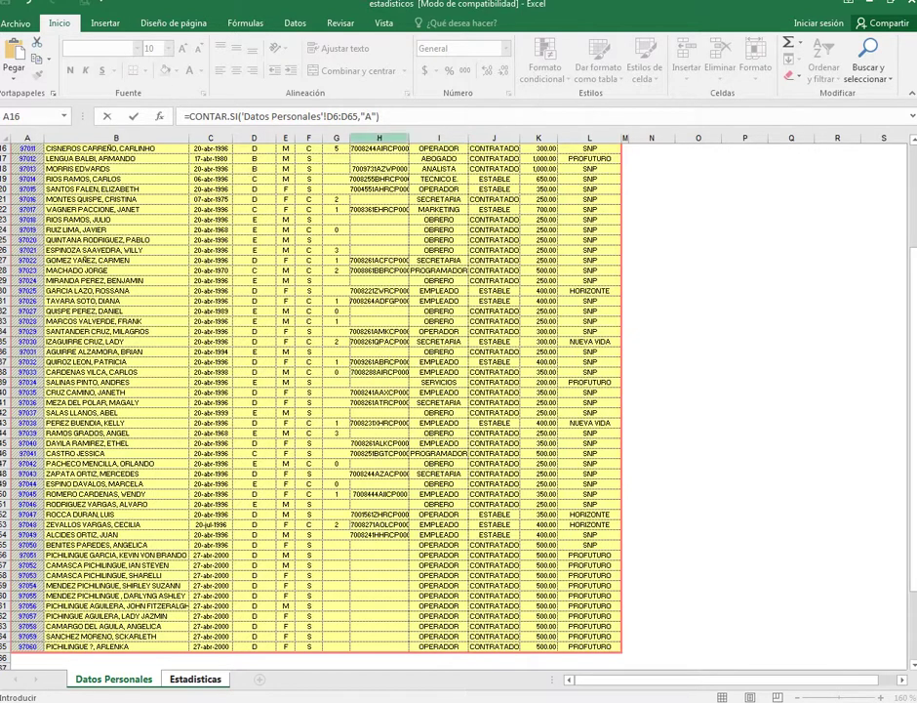
key(Return)
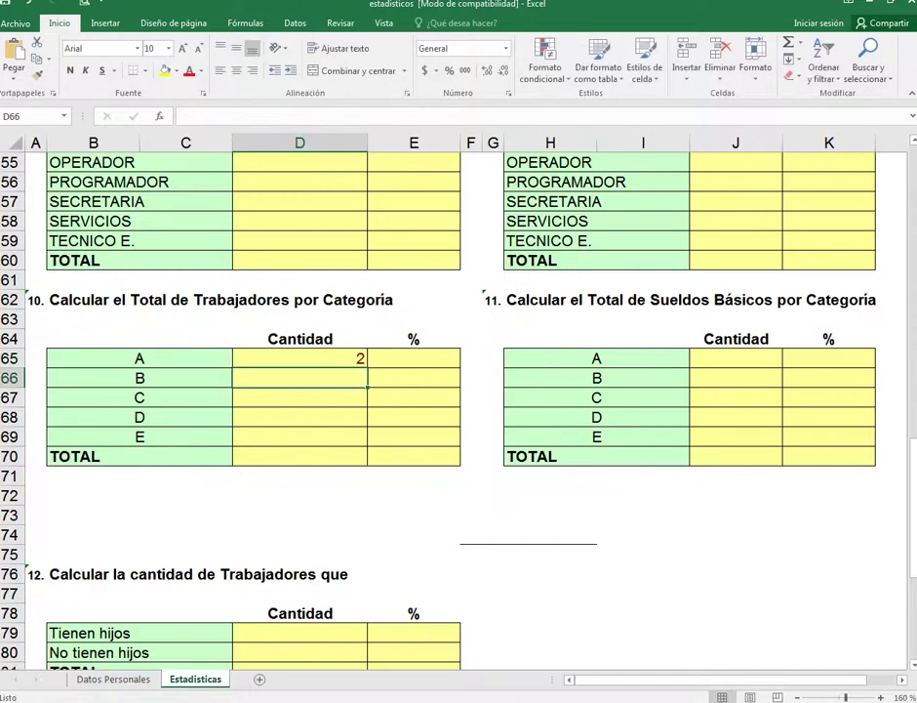
Copy the category A count formula from D65 into D66 and change its criterion to "B"
click(299, 358)
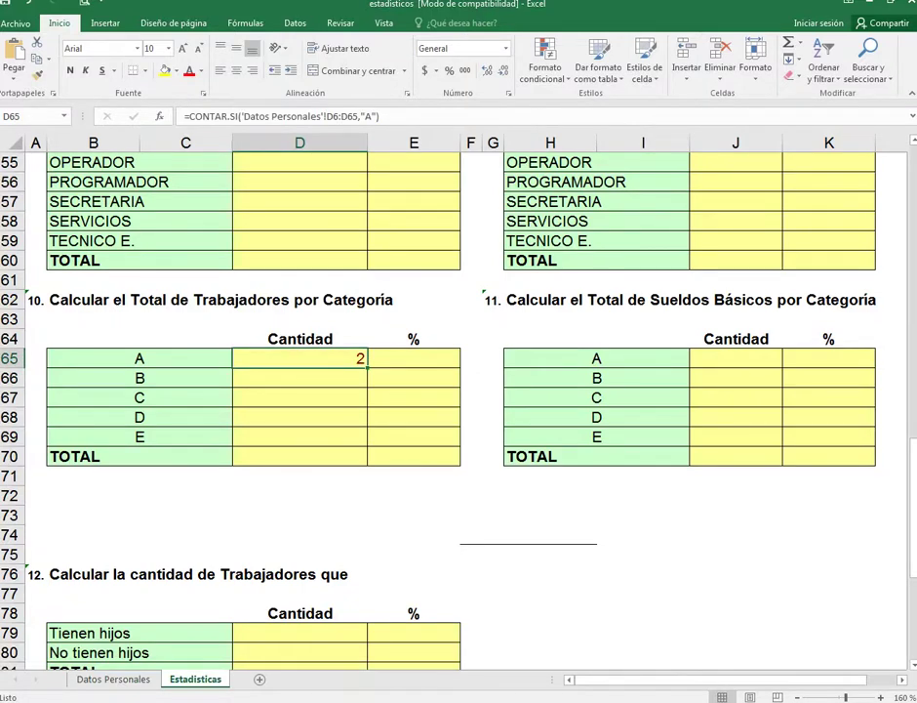
right_click(337, 359)
click(365, 381)
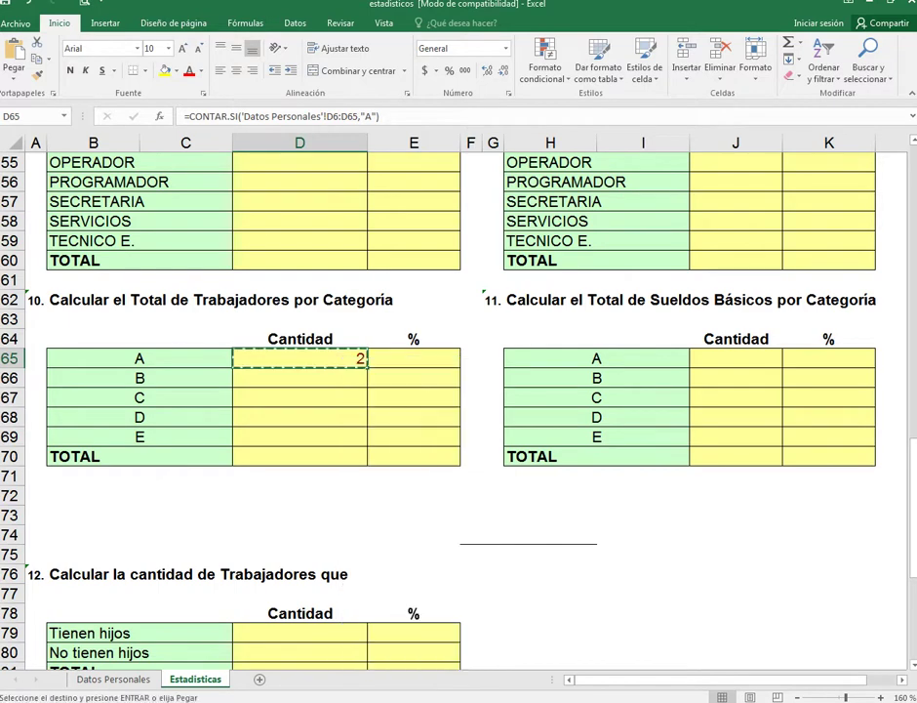
click(300, 378)
right_click(319, 379)
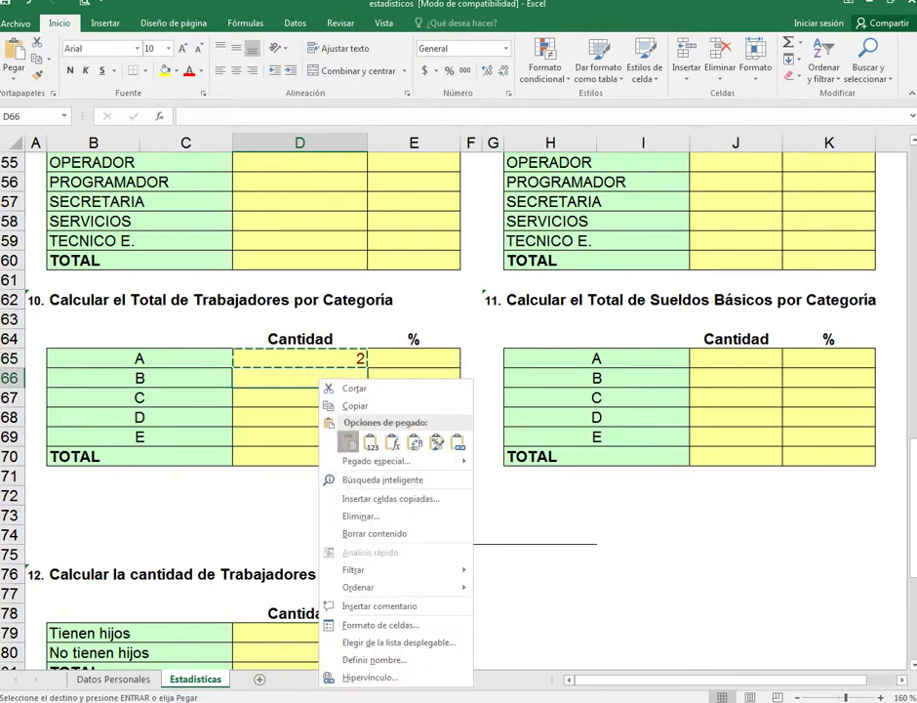
click(348, 442)
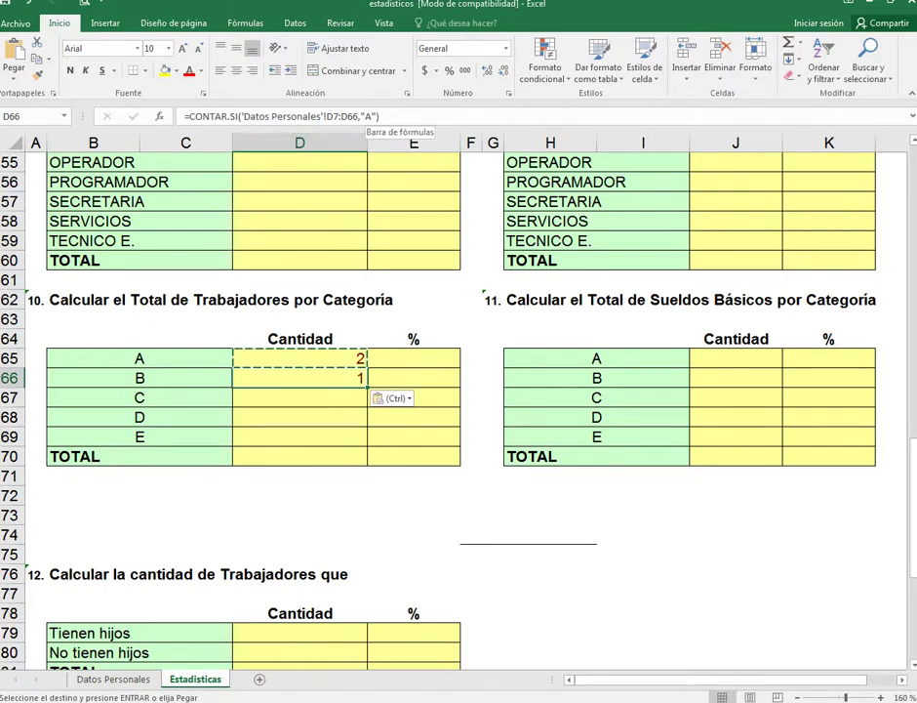
click(372, 116)
key(BackSpace)
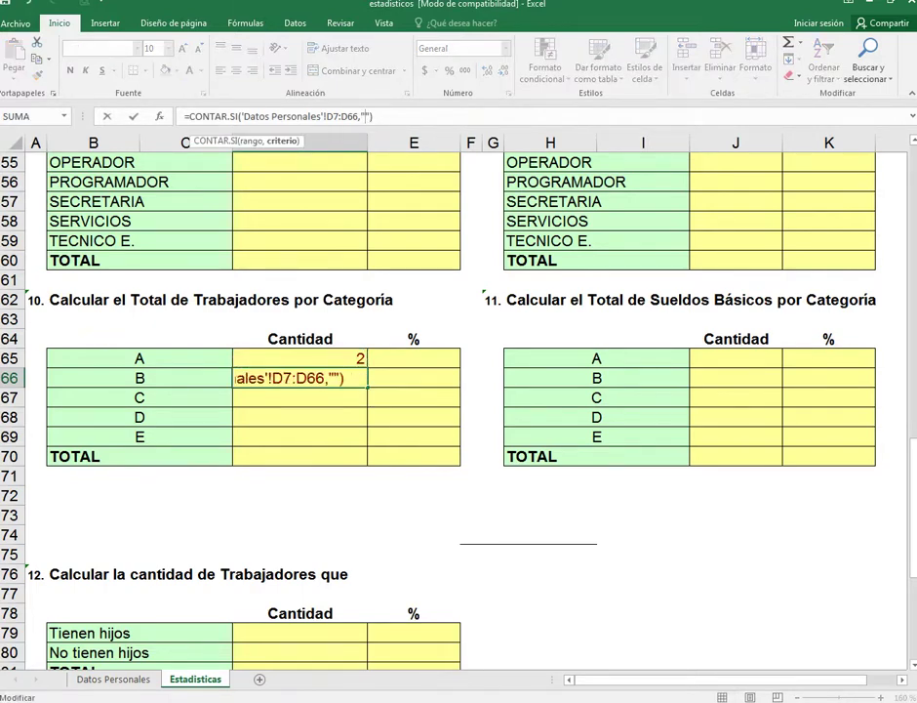
text(B)
key(Return)
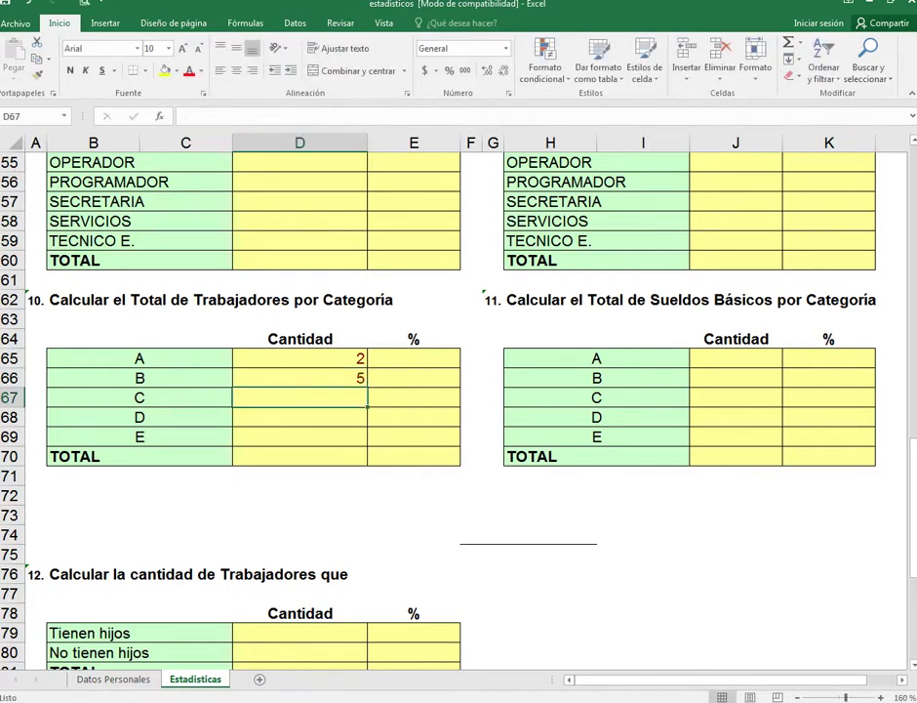
click(312, 377)
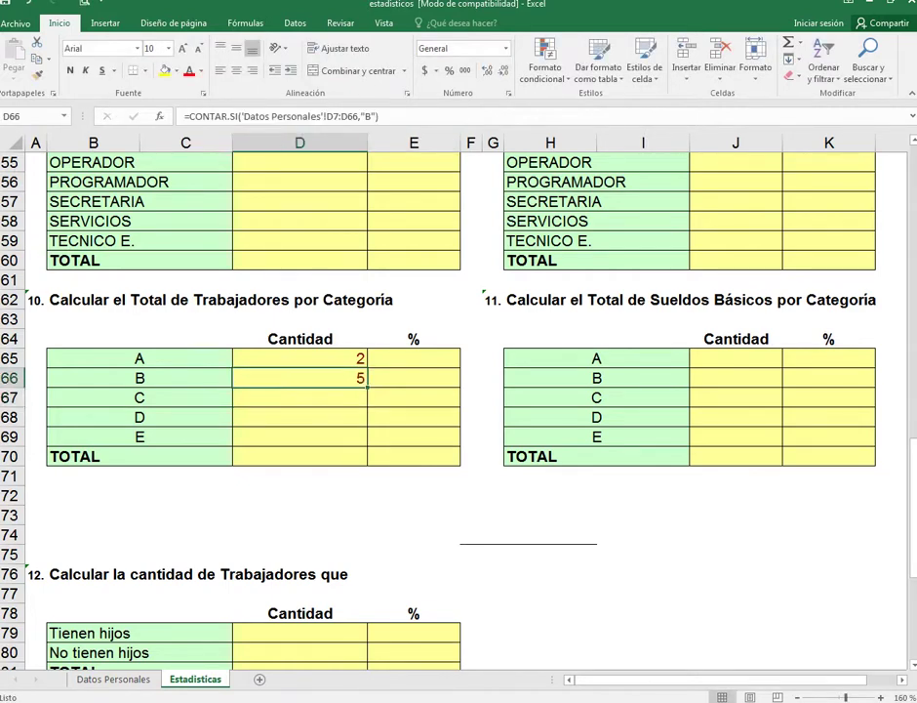
click(310, 397)
right_click(334, 398)
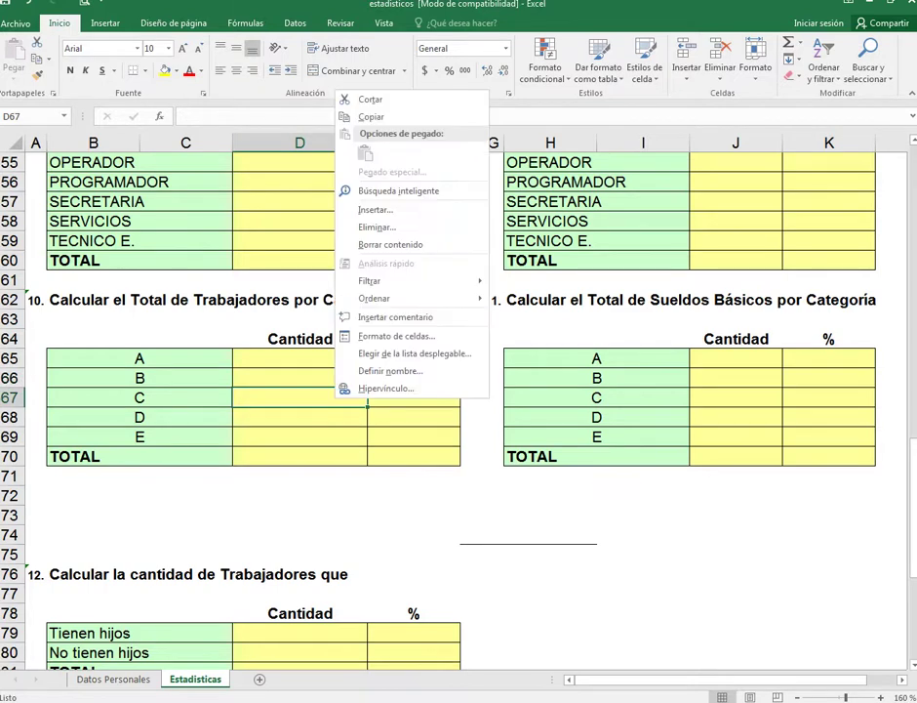
key(Escape)
Copy the category B count formula from D66 into D67 and change its criterion to "C"
click(322, 377)
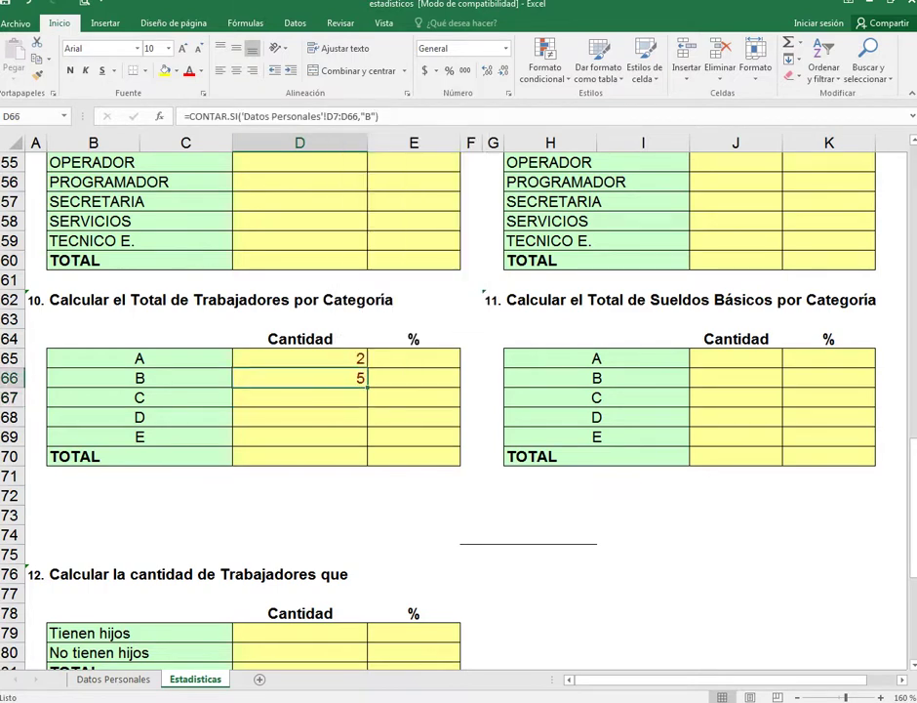
right_click(311, 377)
click(350, 402)
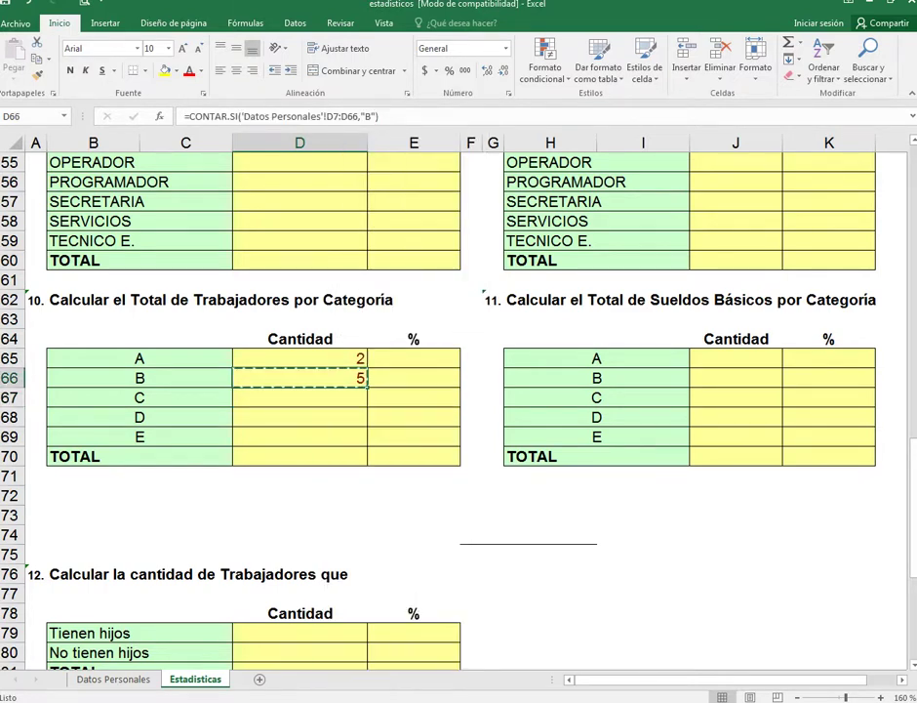
click(327, 398)
right_click(299, 397)
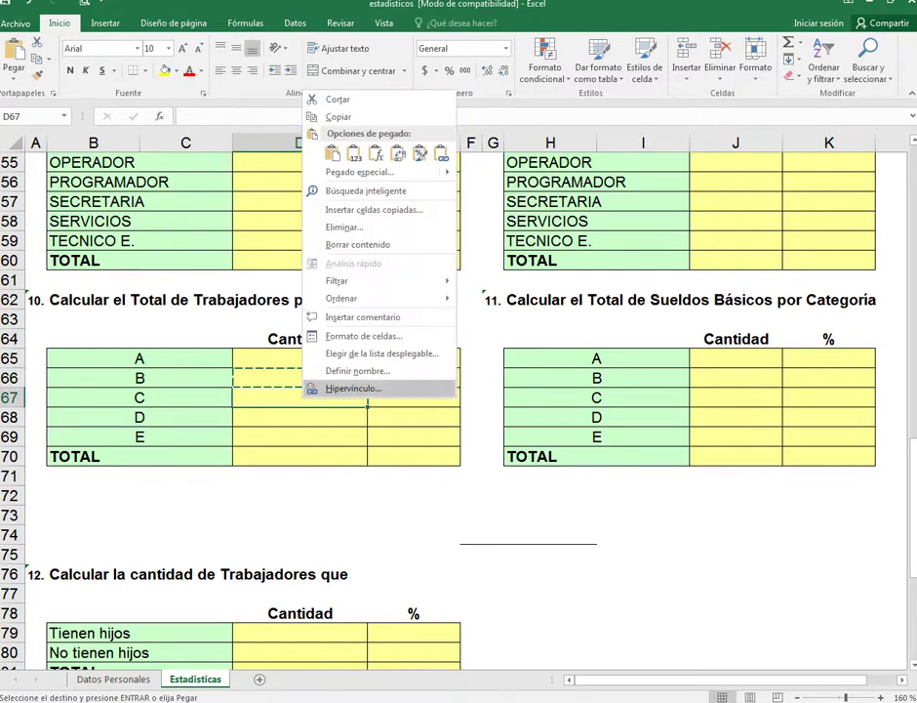
click(305, 149)
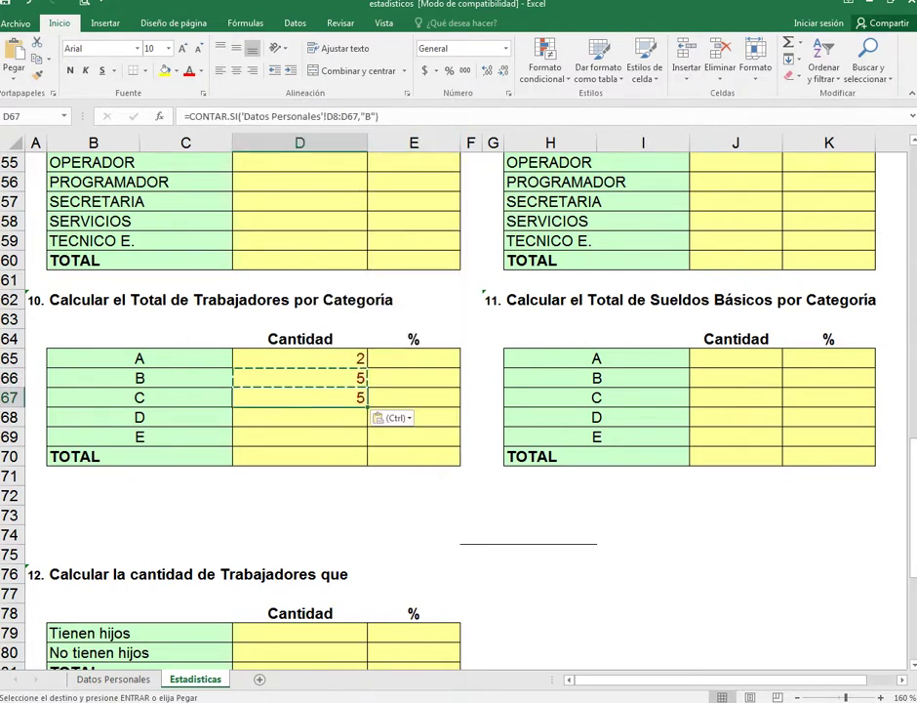
click(372, 116)
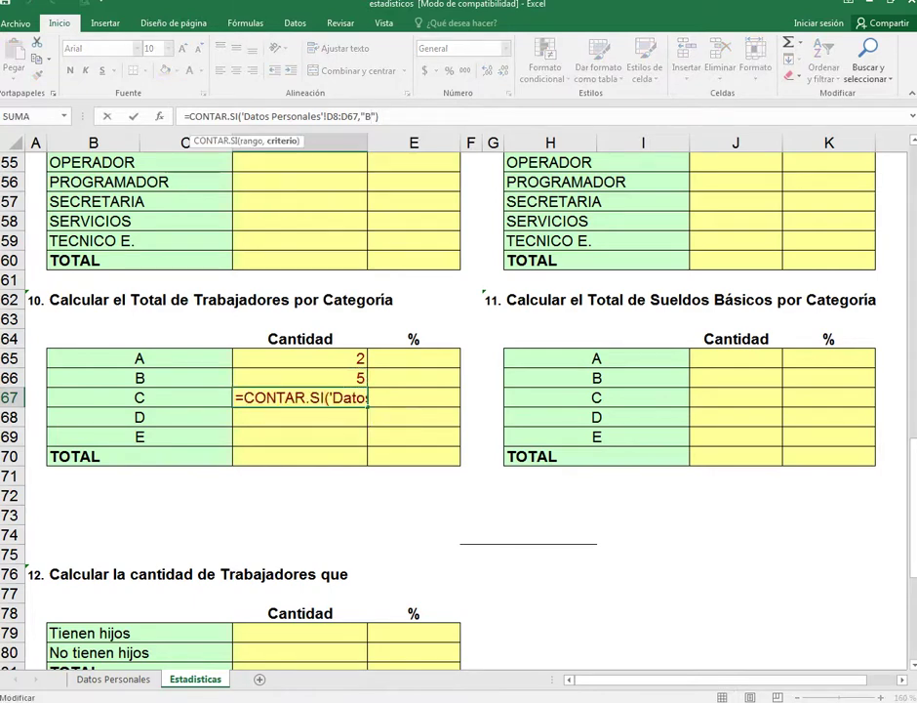
key(BackSpace)
text(C)
key(Return)
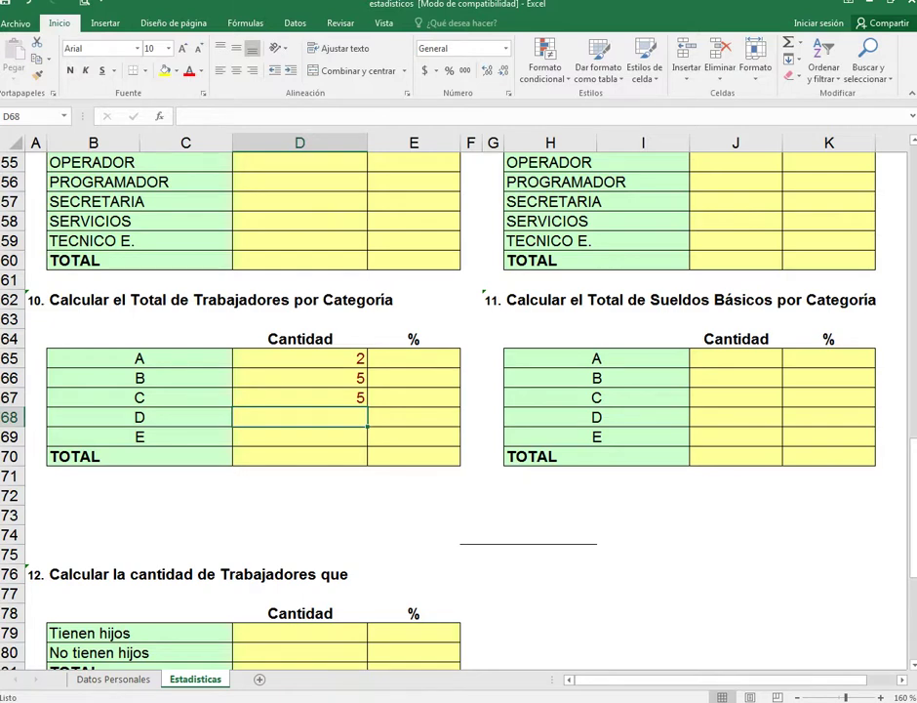
Copy the category A count formula from D65 into D68 and change its criterion to "D"
right_click(342, 418)
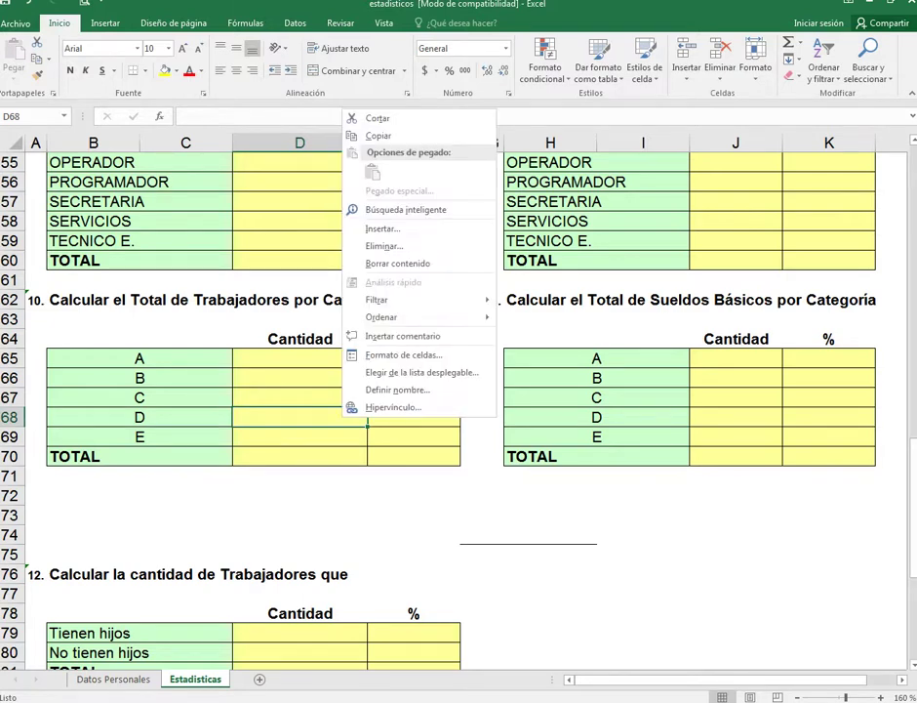
key(Escape)
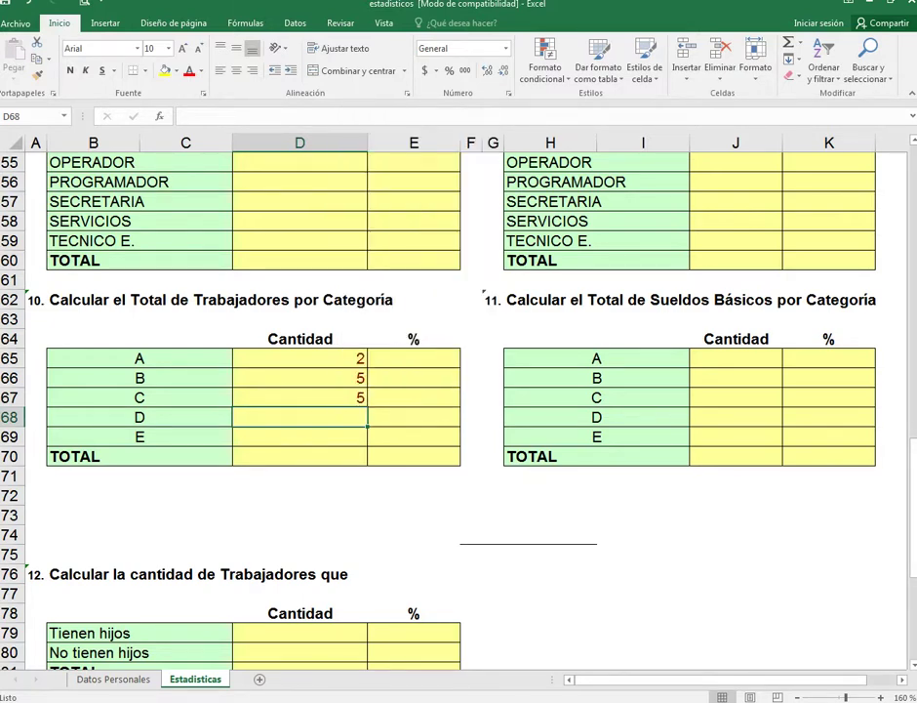
click(299, 358)
right_click(297, 357)
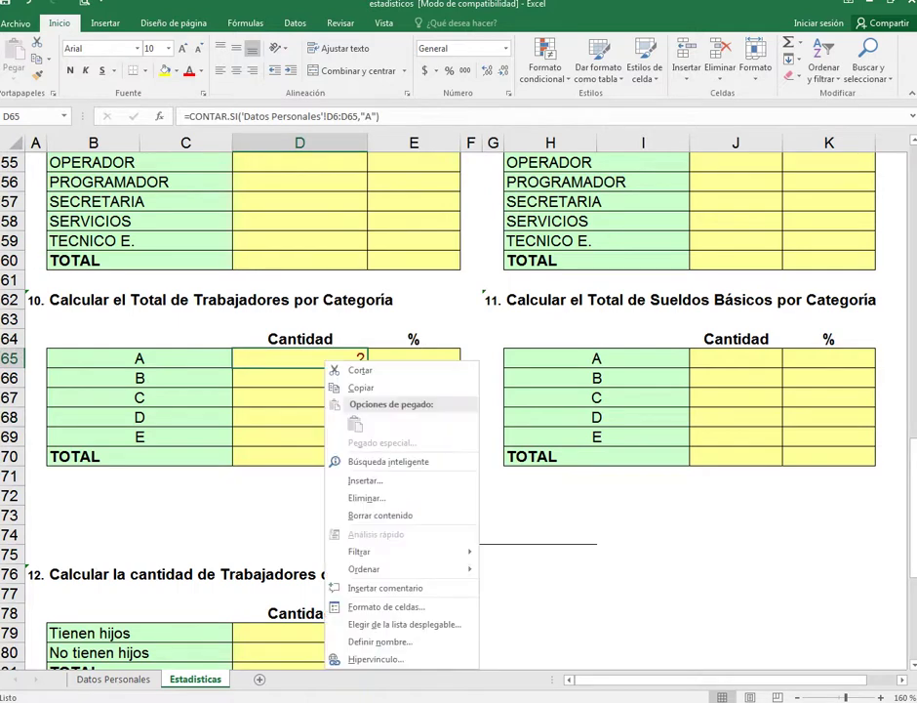
click(312, 383)
click(299, 417)
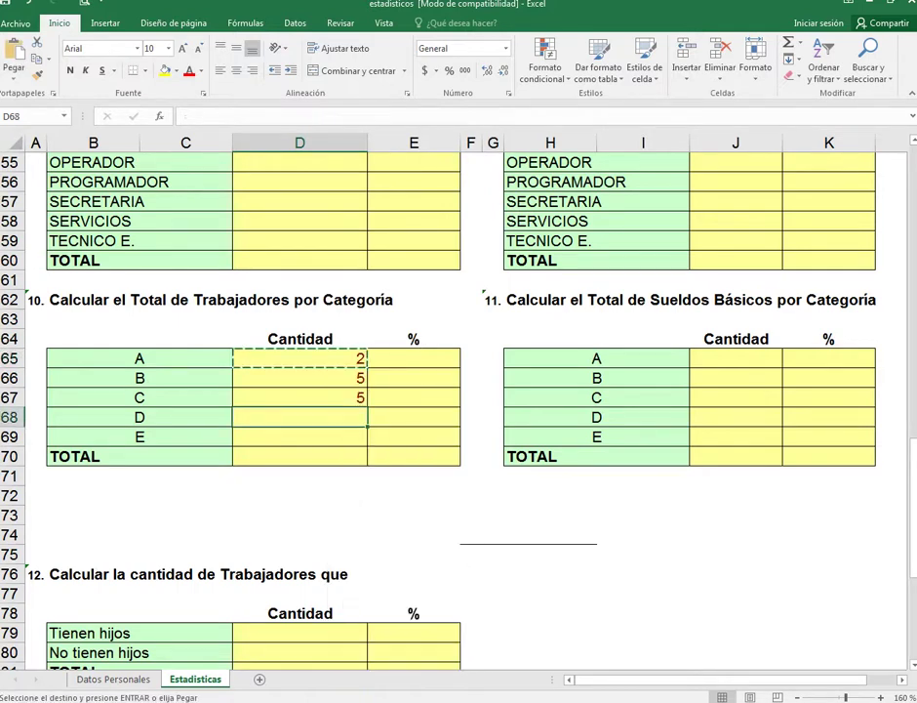
right_click(332, 420)
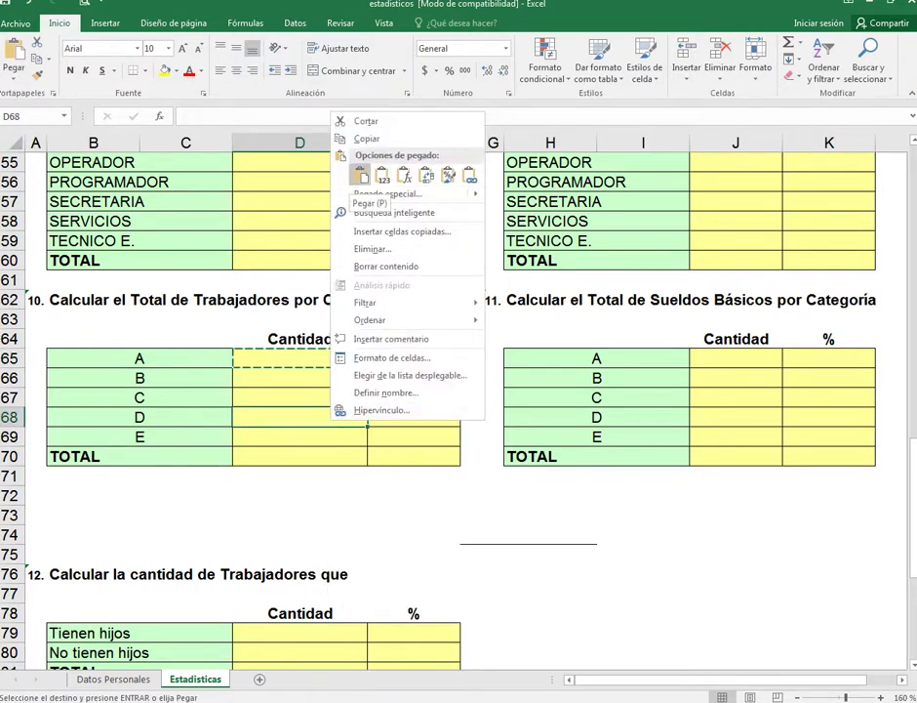
click(360, 176)
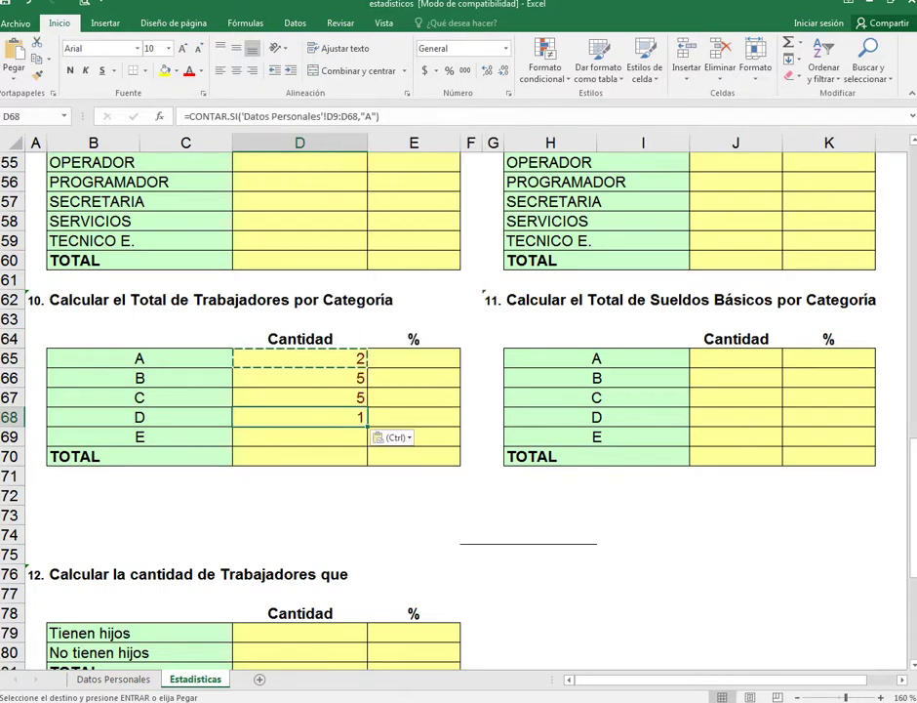
click(372, 116)
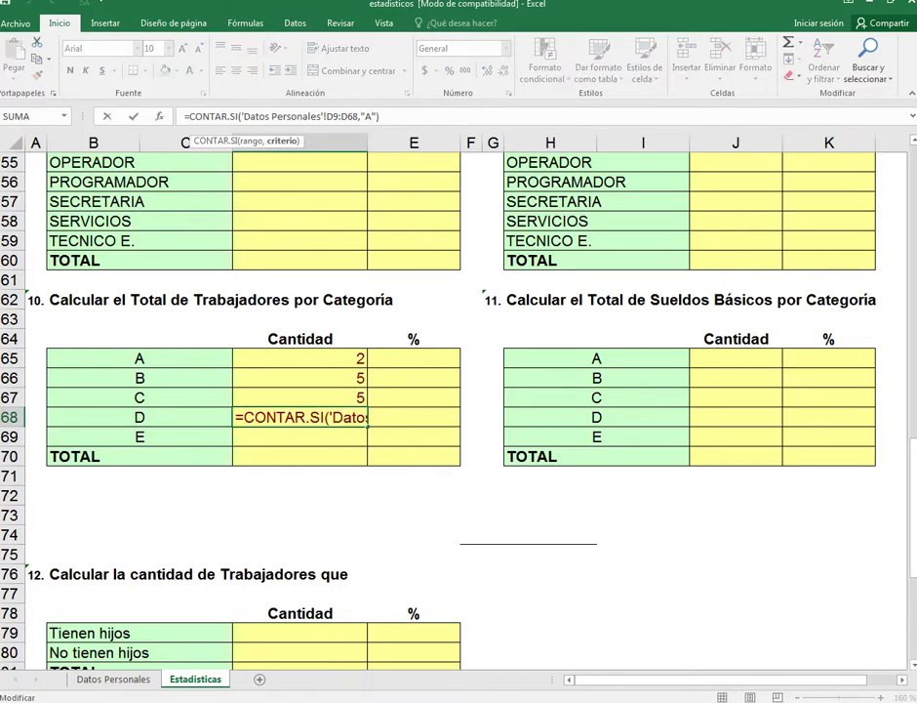
key(BackSpace)
text(D)
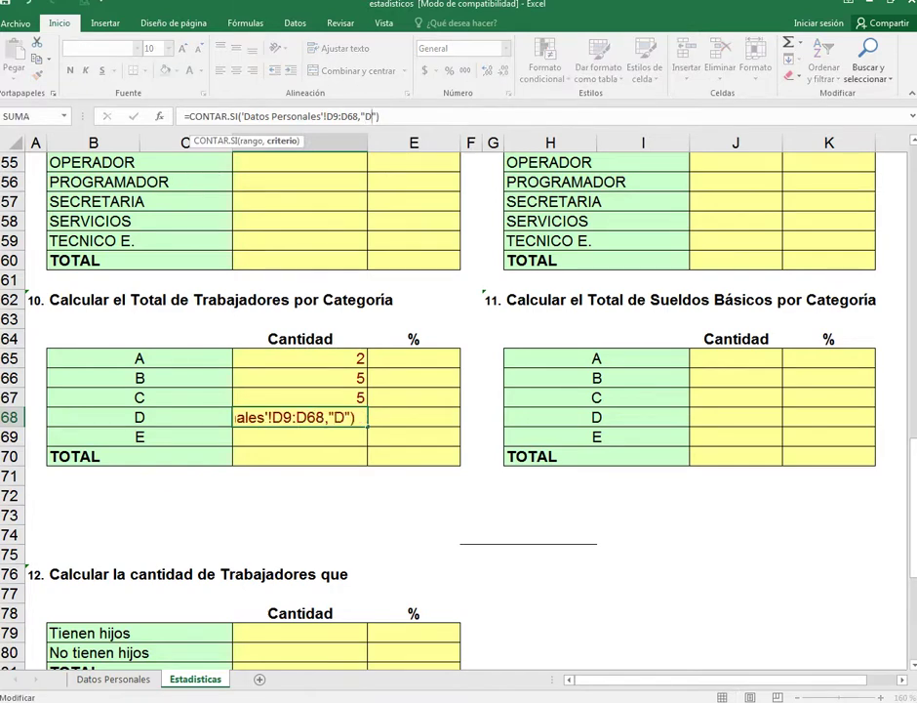
key(Return)
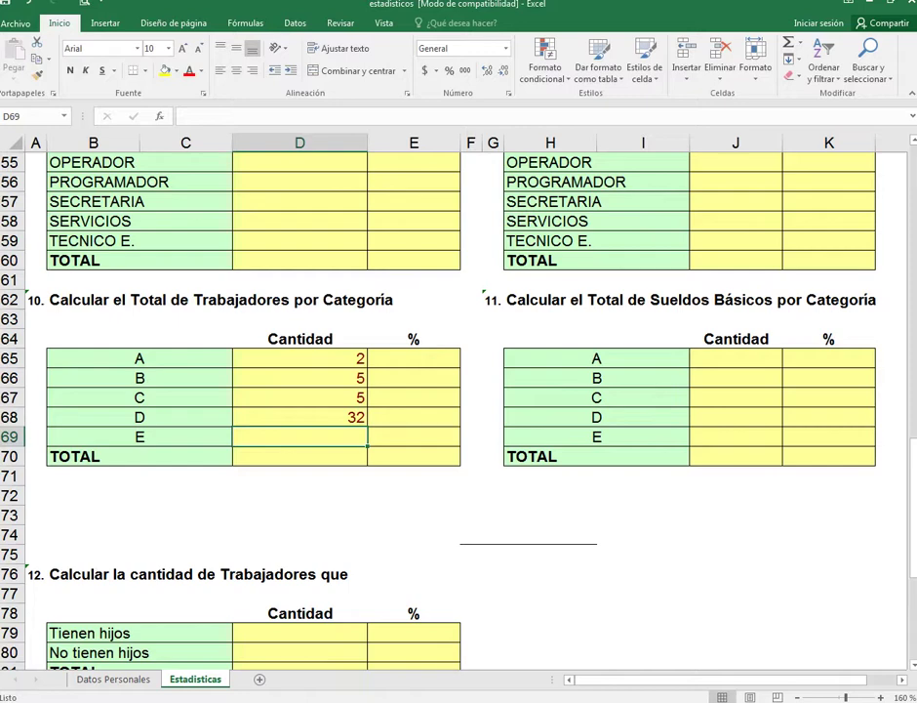
Copy the category A count formula from D65 into D69 and change its criterion to "E"
click(300, 397)
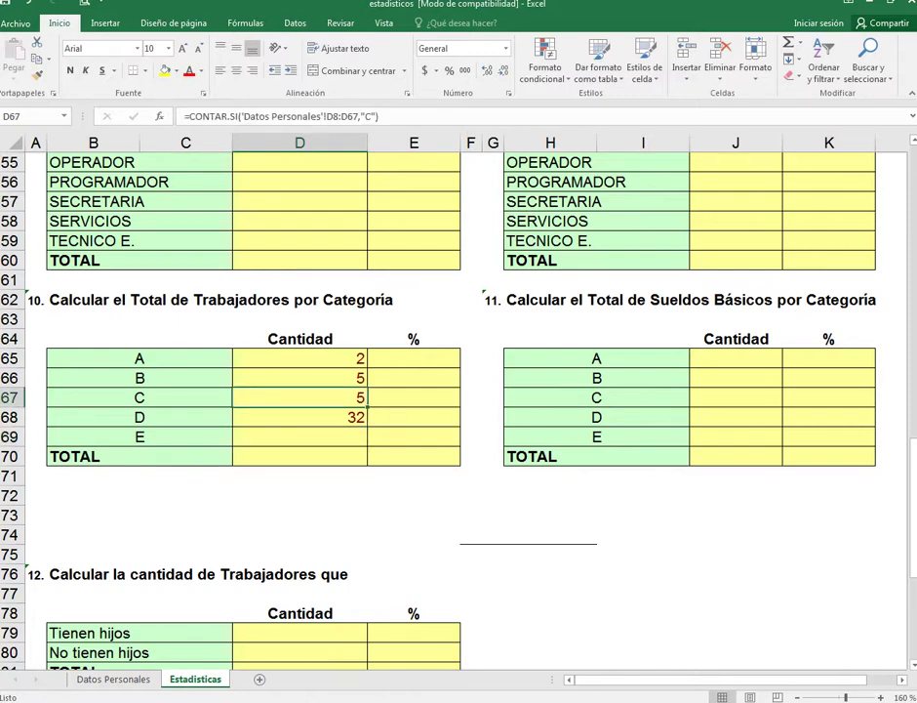
click(300, 358)
right_click(343, 360)
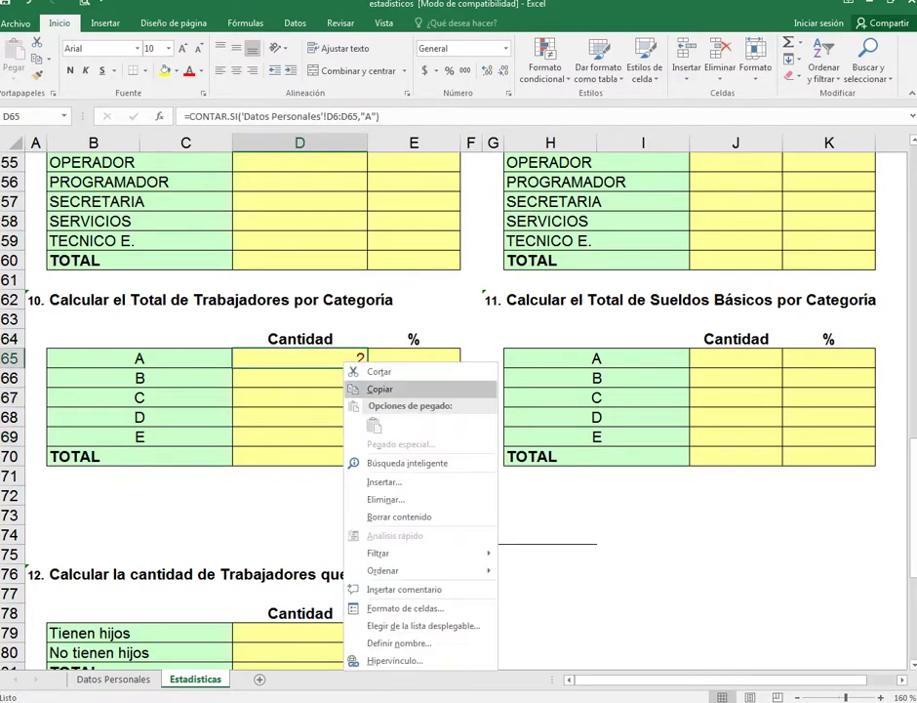
click(380, 389)
click(299, 436)
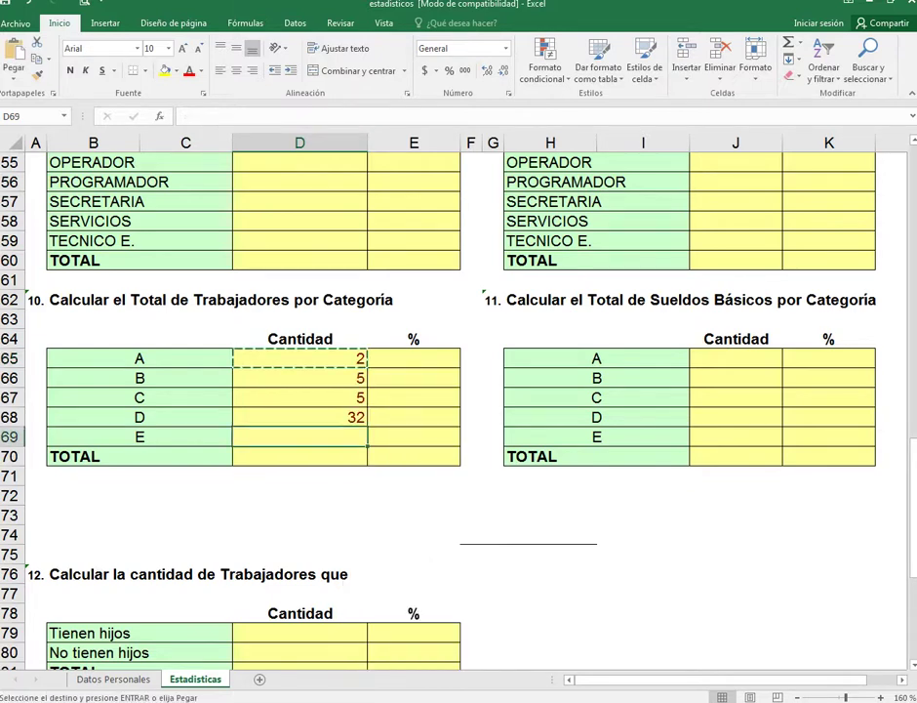
right_click(302, 439)
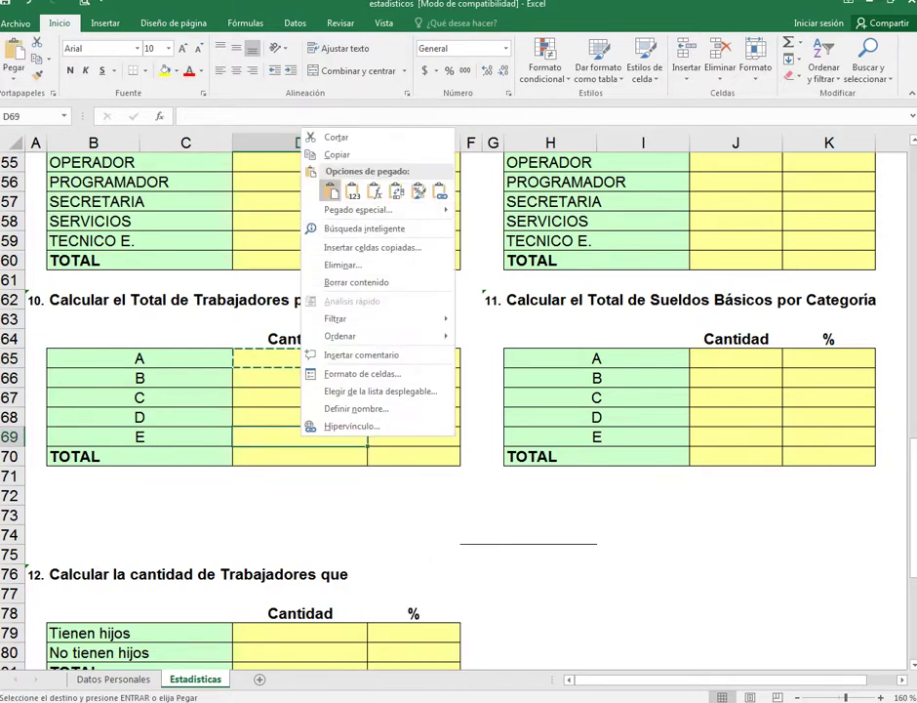
click(328, 180)
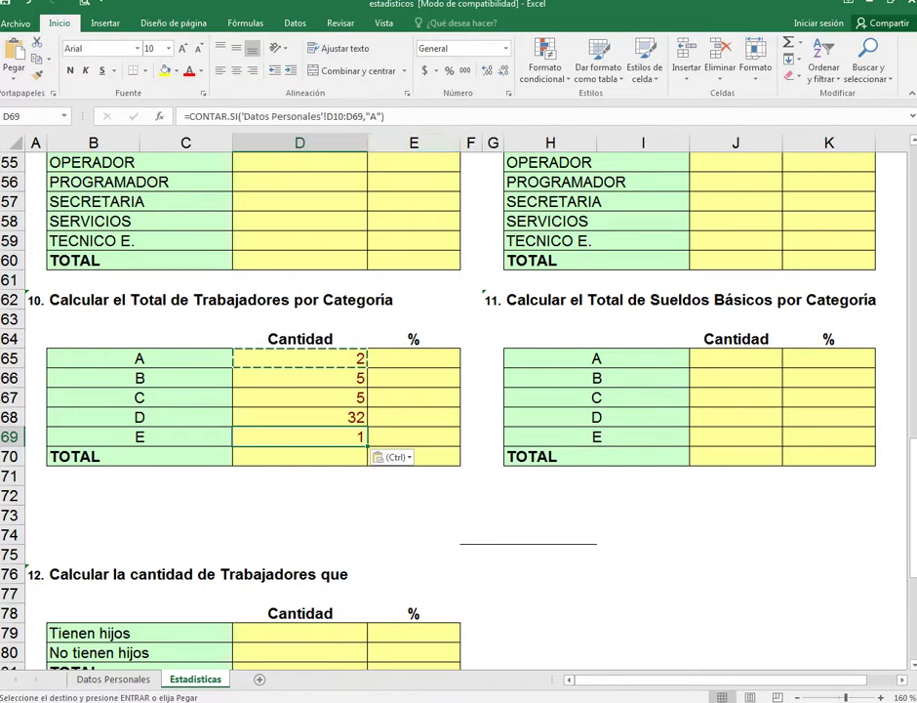
click(377, 116)
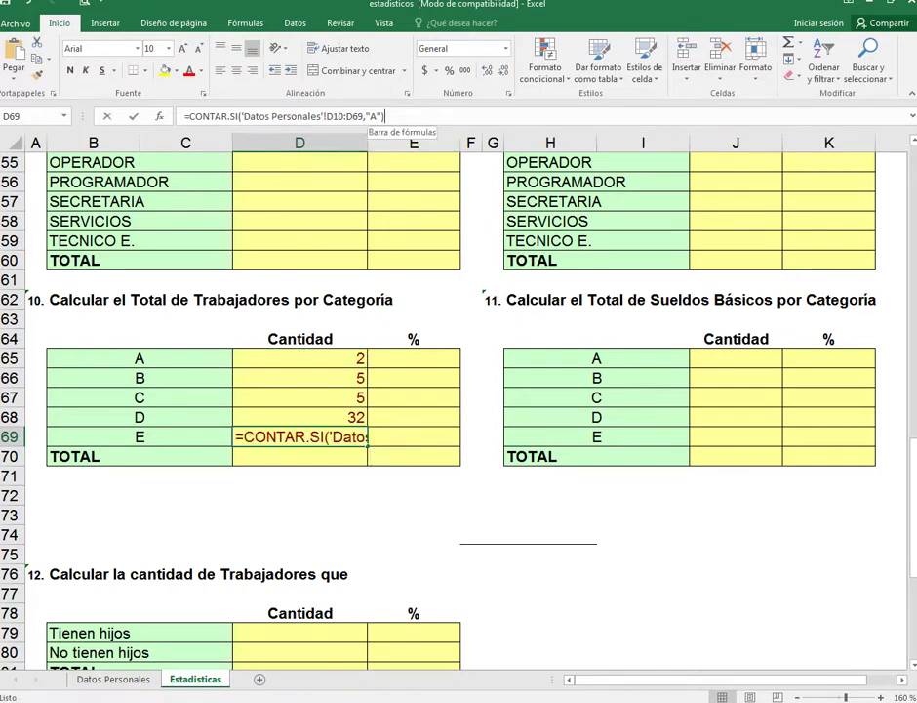
key(BackSpace)
text(E)
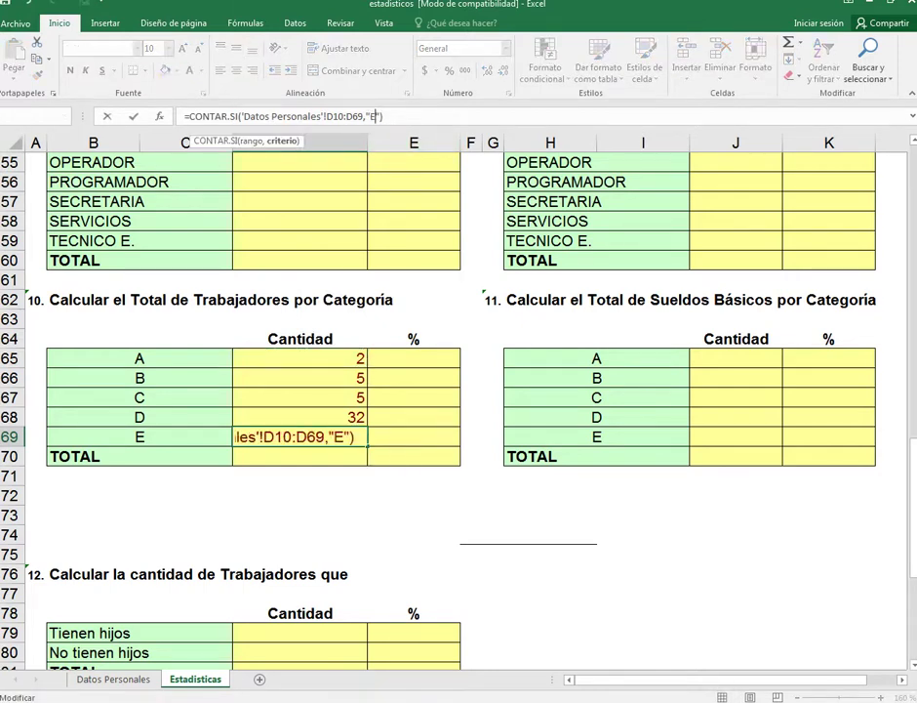
key(Return)
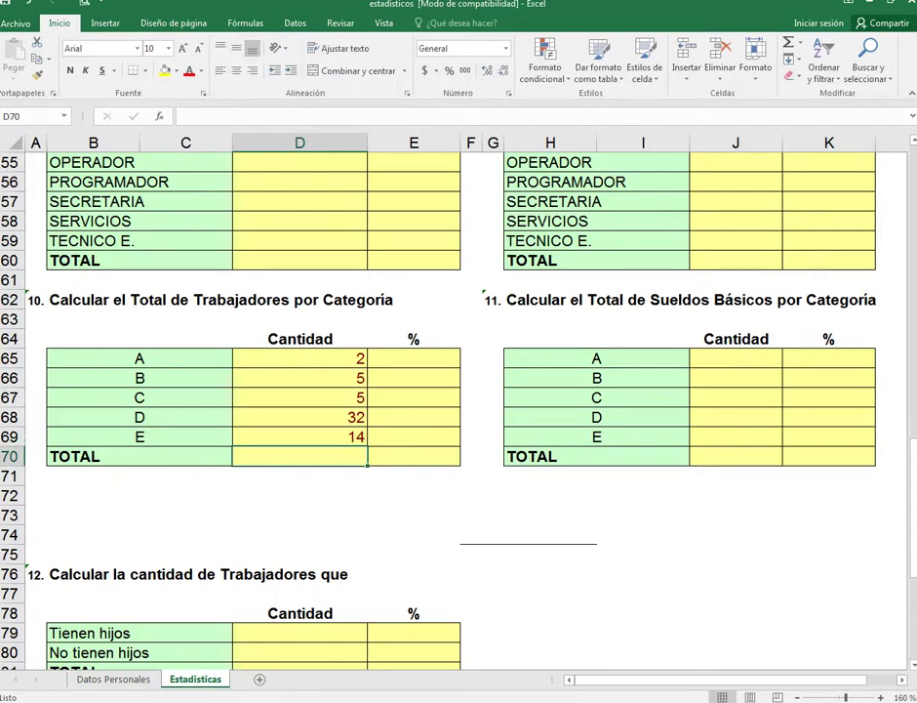
Total the category A to E worker counts in D70 with AutoSum over D65:D69
drag(299, 359, 300, 456)
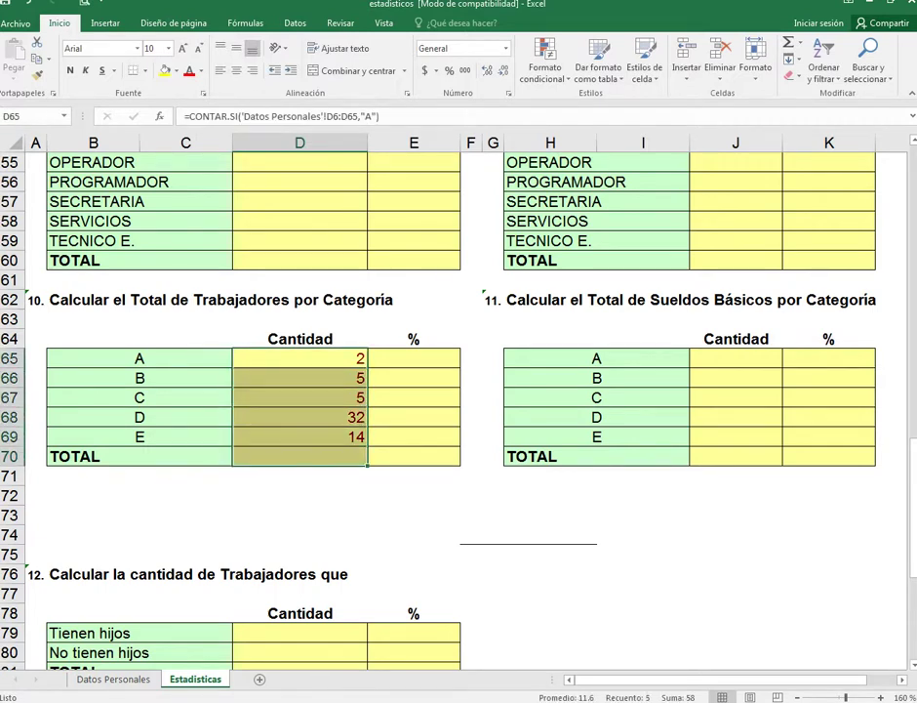
click(789, 44)
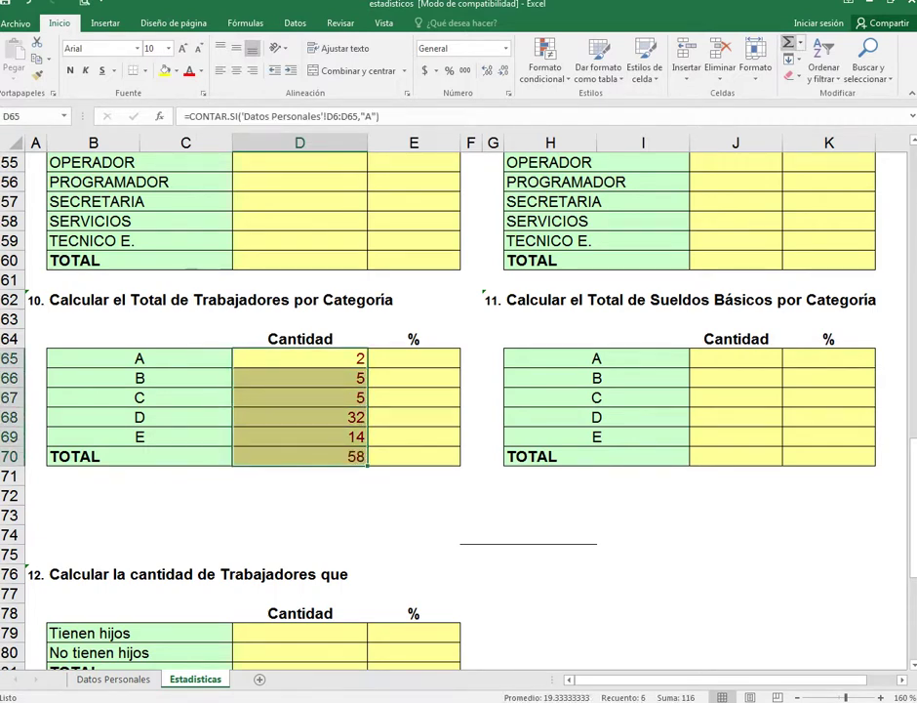
click(414, 456)
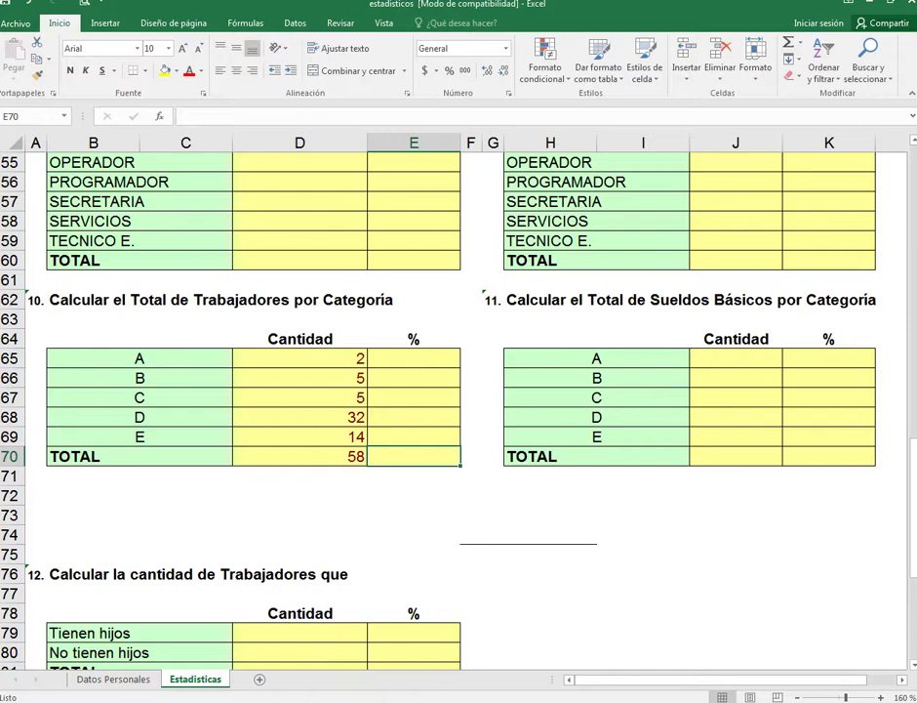
drag(643, 319, 830, 319)
click(736, 457)
drag(735, 299, 829, 457)
click(300, 377)
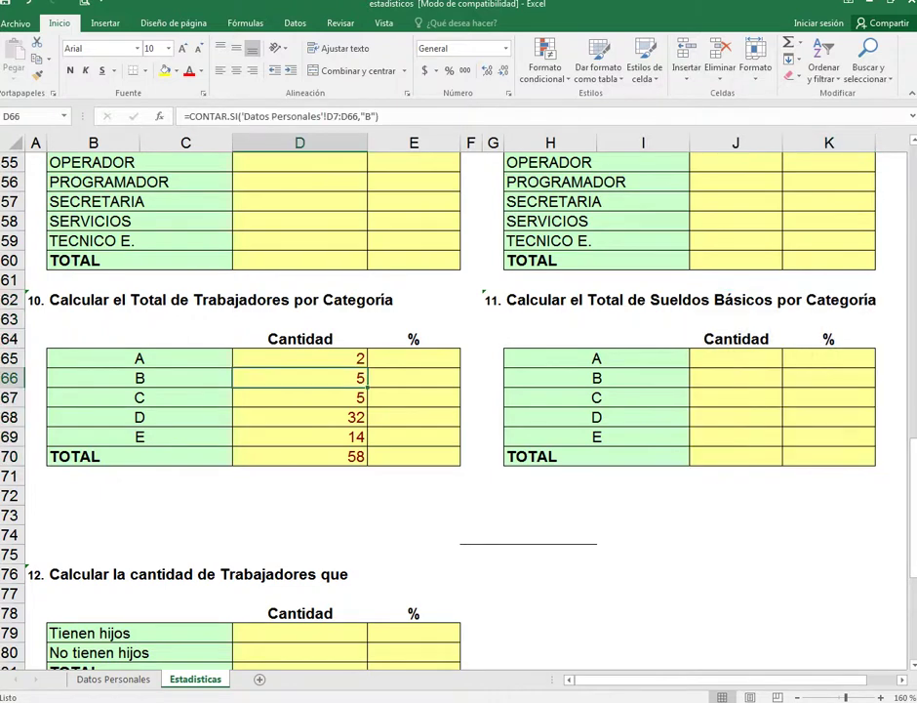
Sum the category A basic salaries in J65 with =SUMAR.SI('Datos Personales'!D6:D65,"A",'Datos Personales'!K6:K65)
click(736, 358)
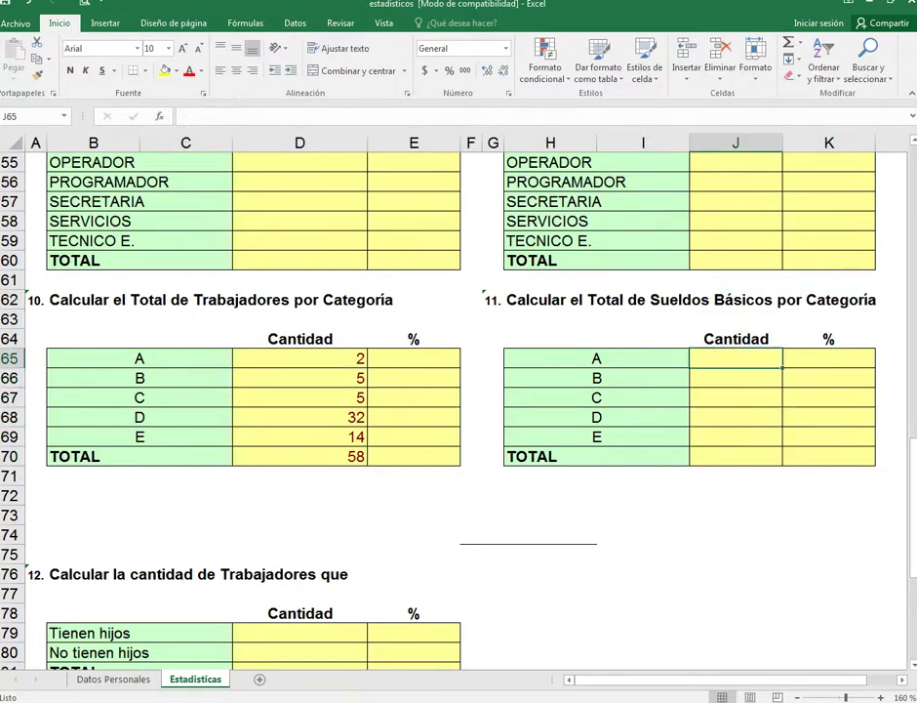
text(=SU)
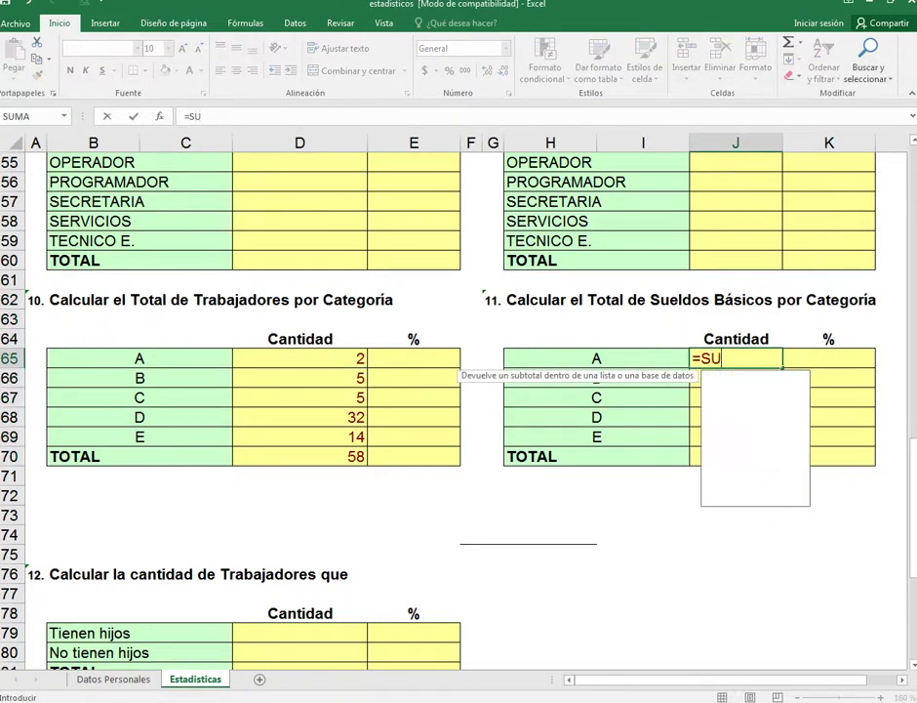
text(MAR.S)
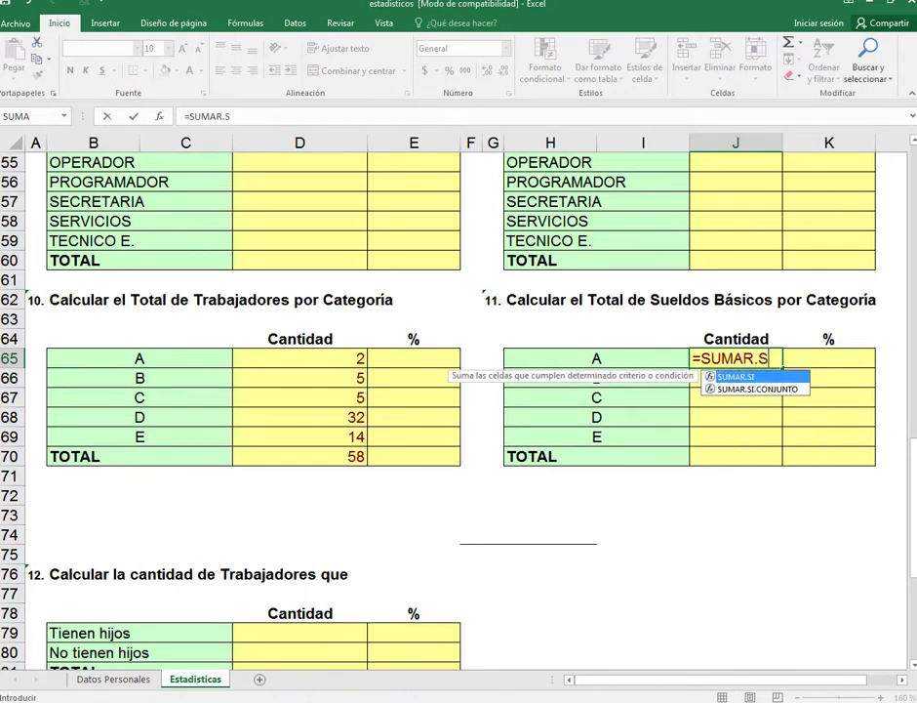
text(I()
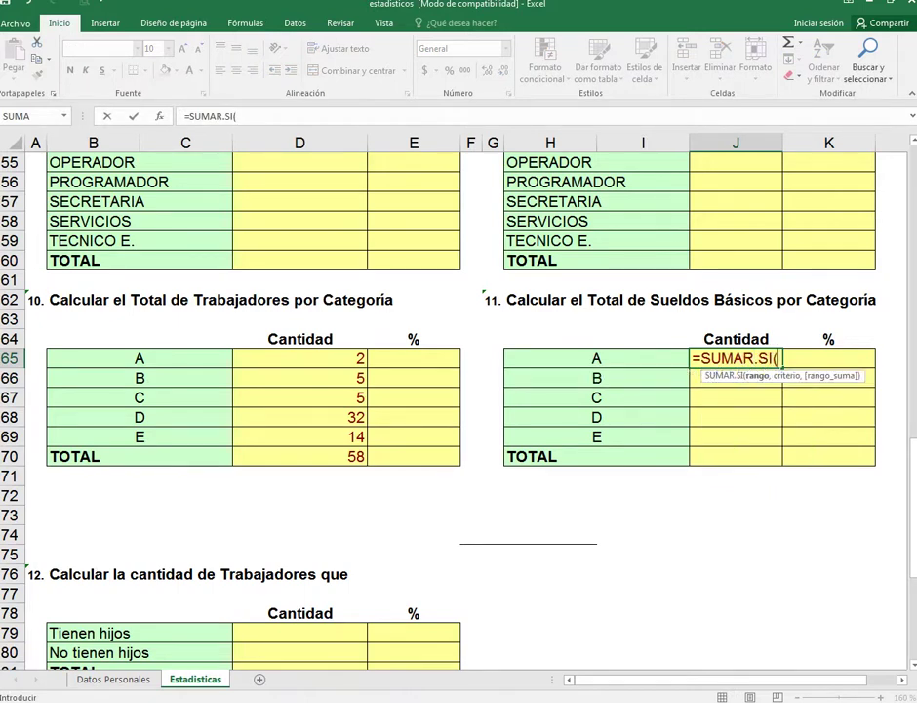
click(113, 678)
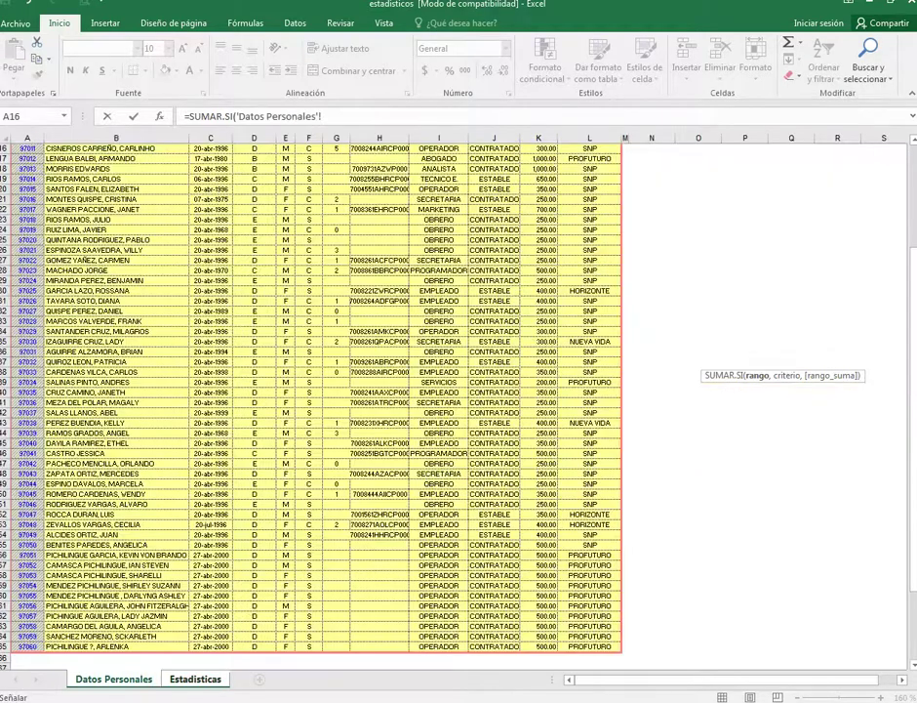
scroll(312, 390, up, 5)
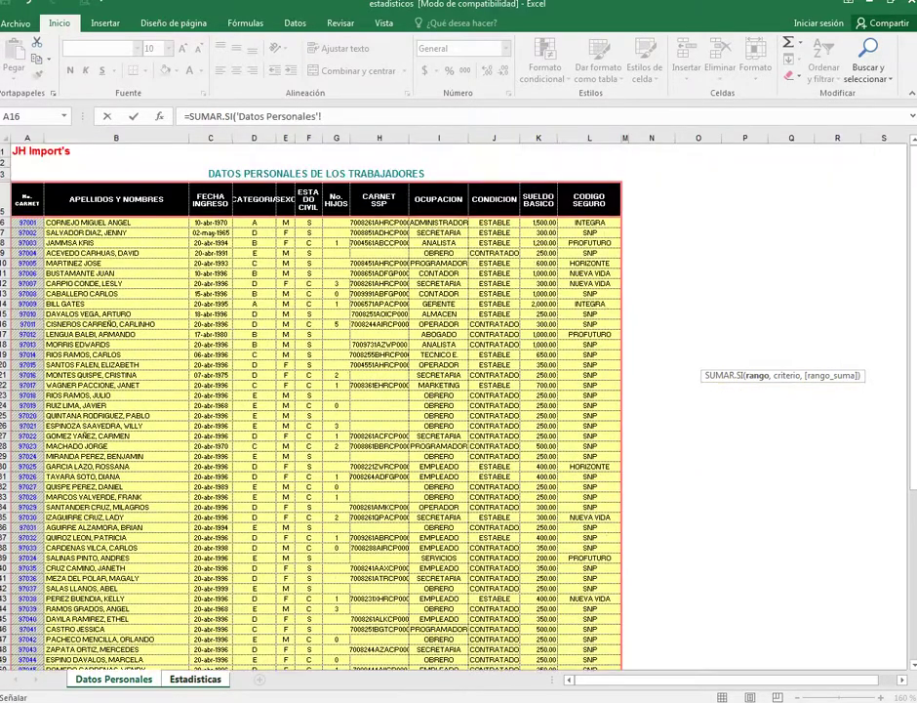
drag(252, 224, 256, 652)
text(,)
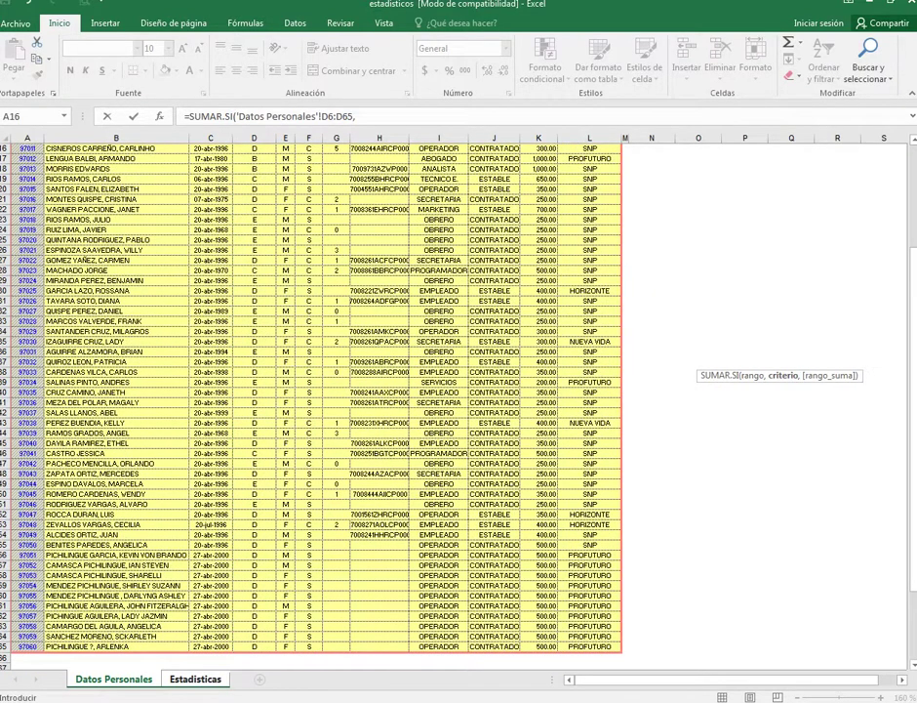
text("A",)
scroll(312, 400, up, 4)
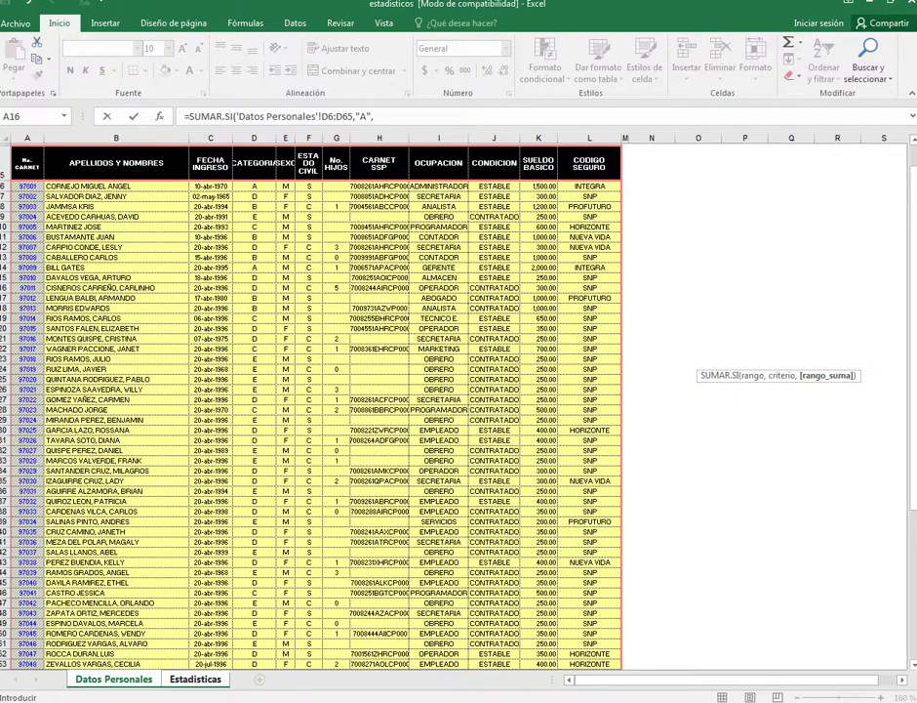
drag(538, 185, 546, 636)
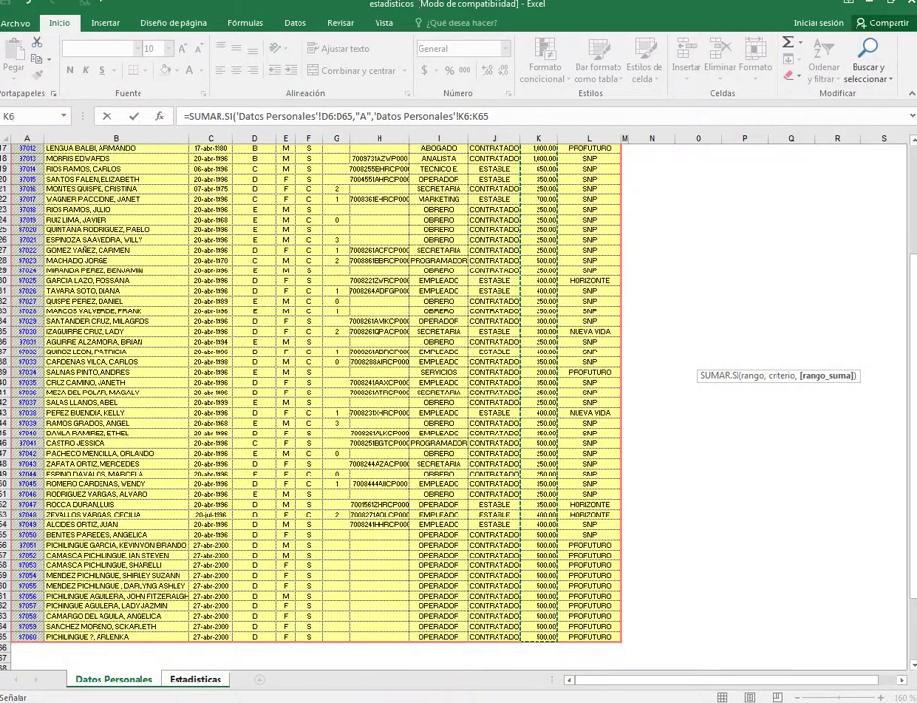
text())
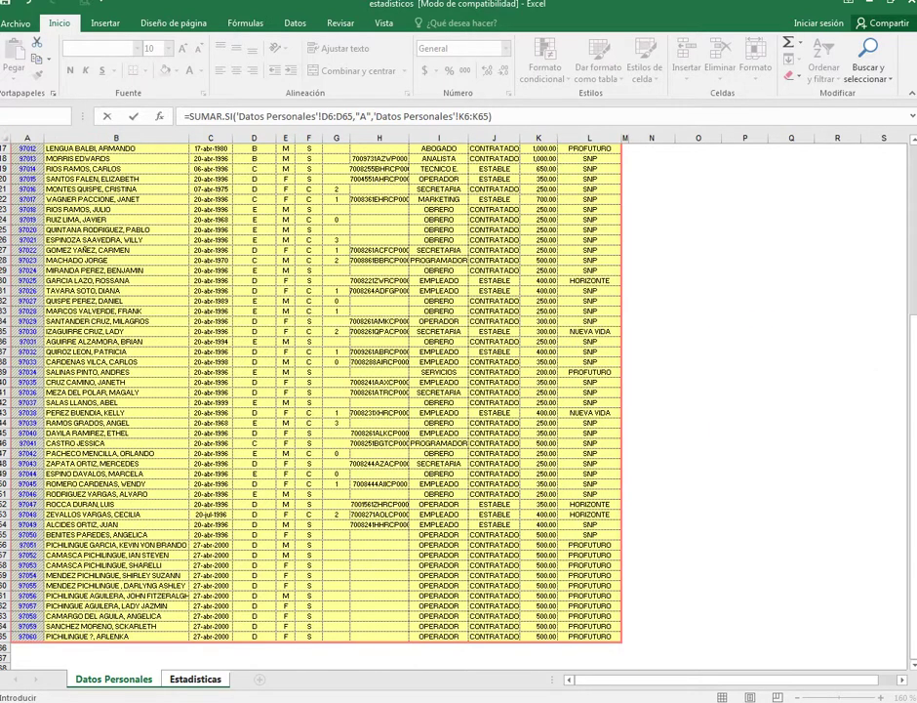
key(Return)
Copy the category A salary formula from J65 into J66 and change its criterion to "B"
click(736, 358)
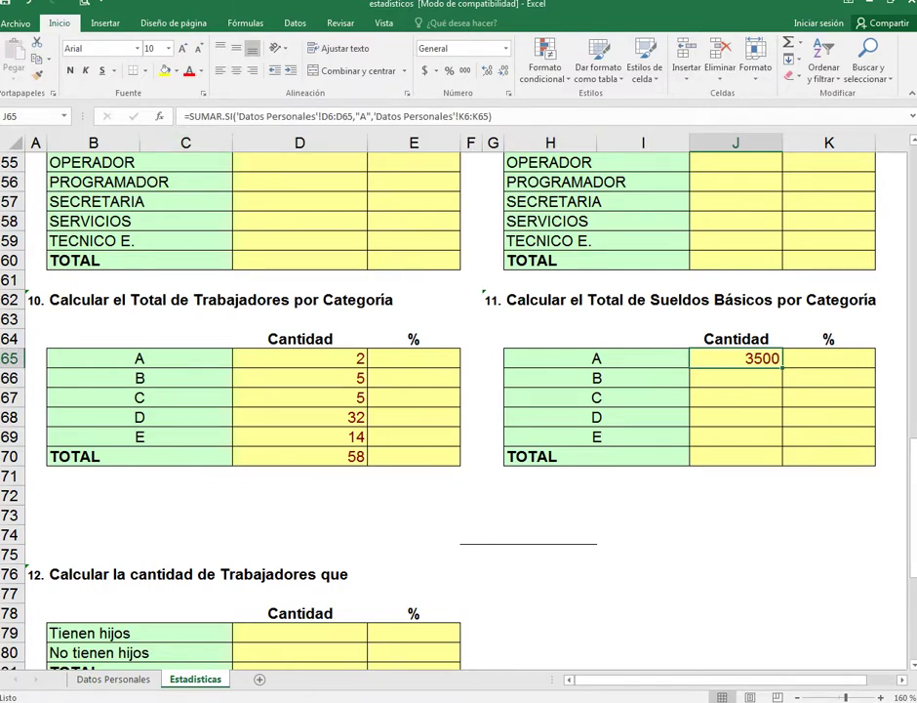
right_click(742, 357)
click(786, 387)
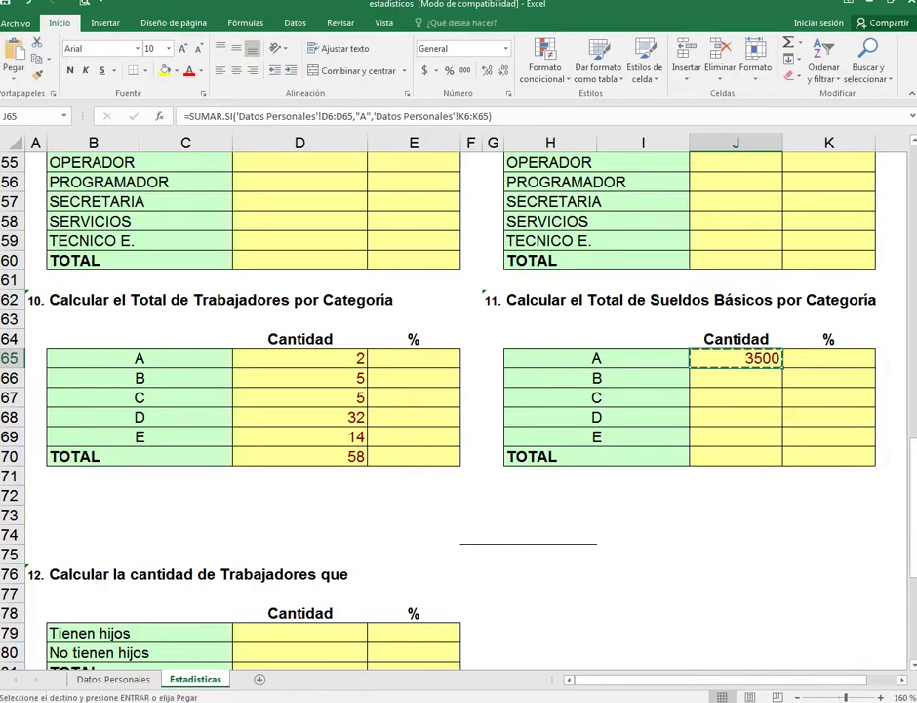
click(737, 378)
right_click(760, 380)
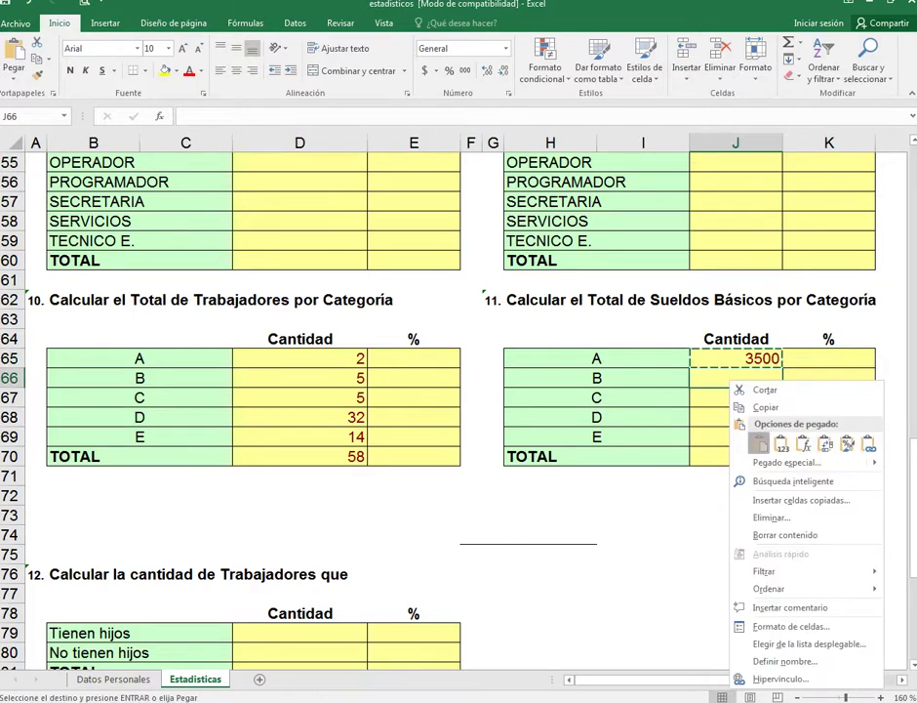
click(757, 440)
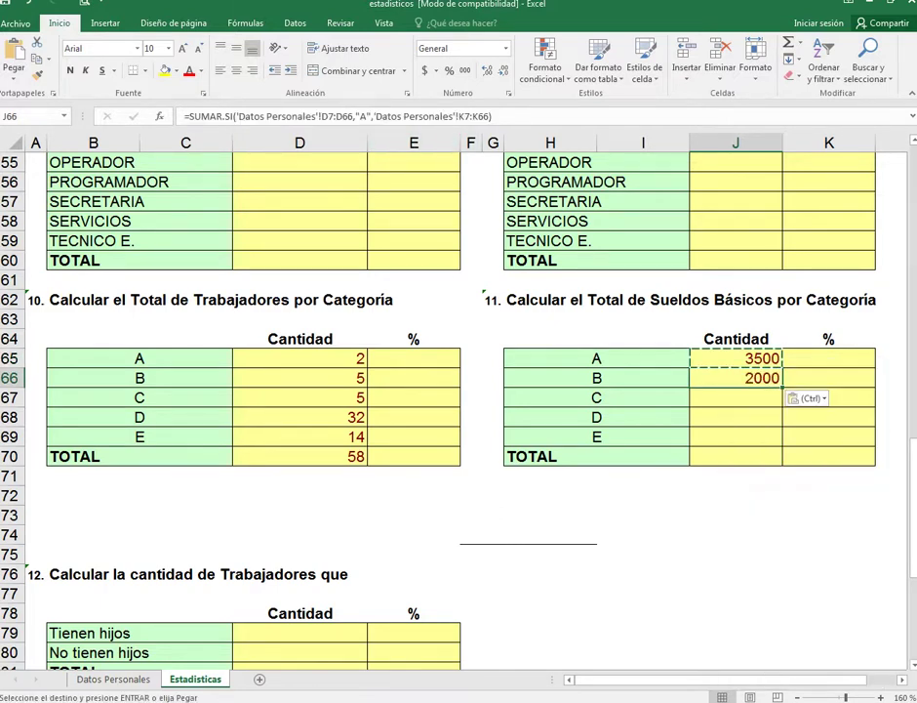
click(364, 116)
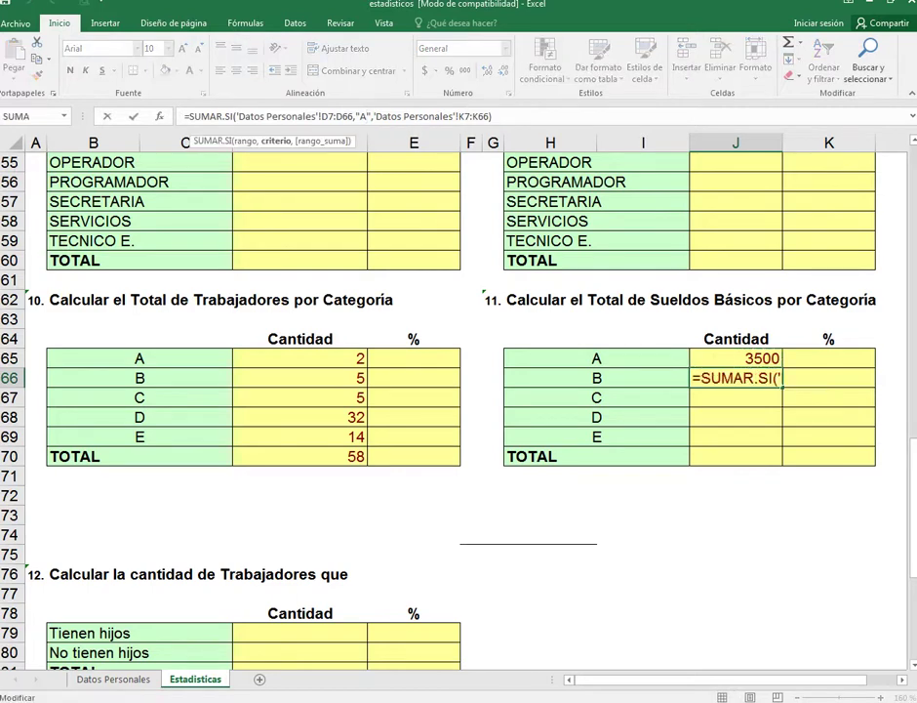
key(BackSpace)
text(B)
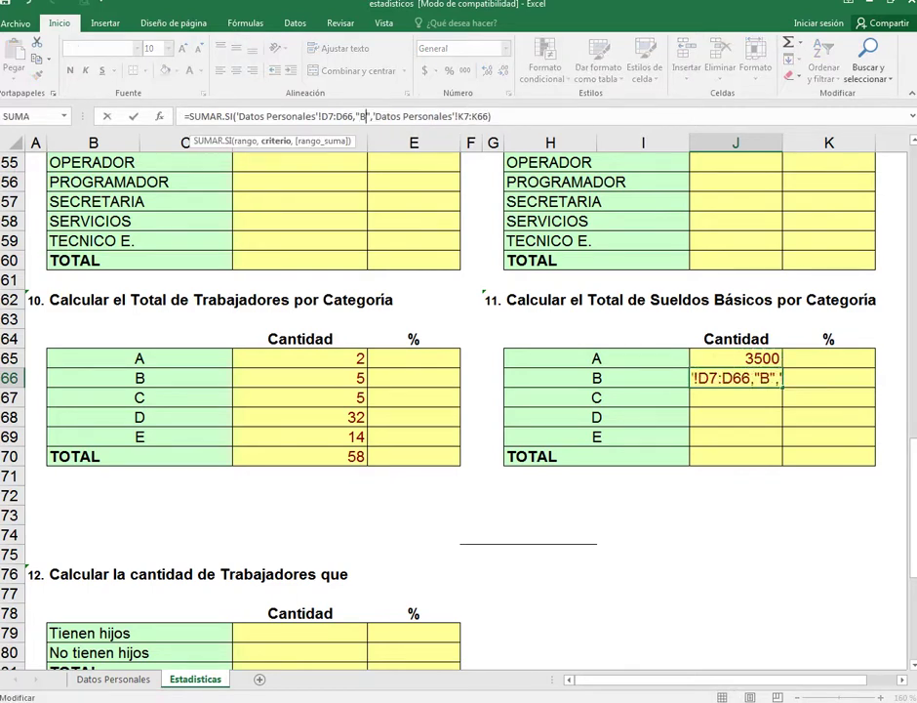
key(Return)
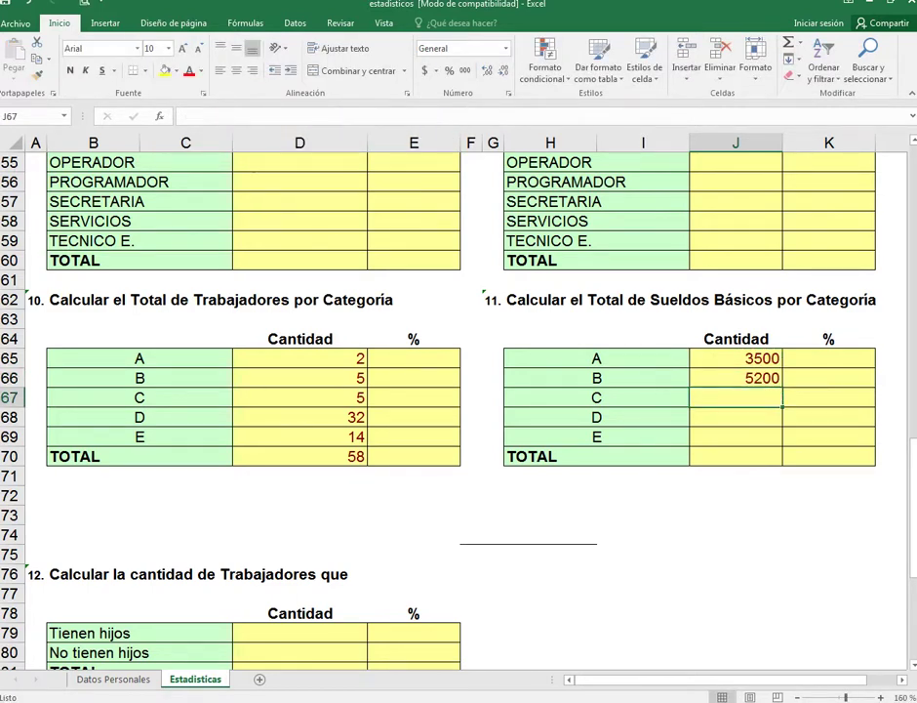
Copy the category A salary formula from J65 into J67 and change its criterion to "C"
click(736, 358)
right_click(753, 360)
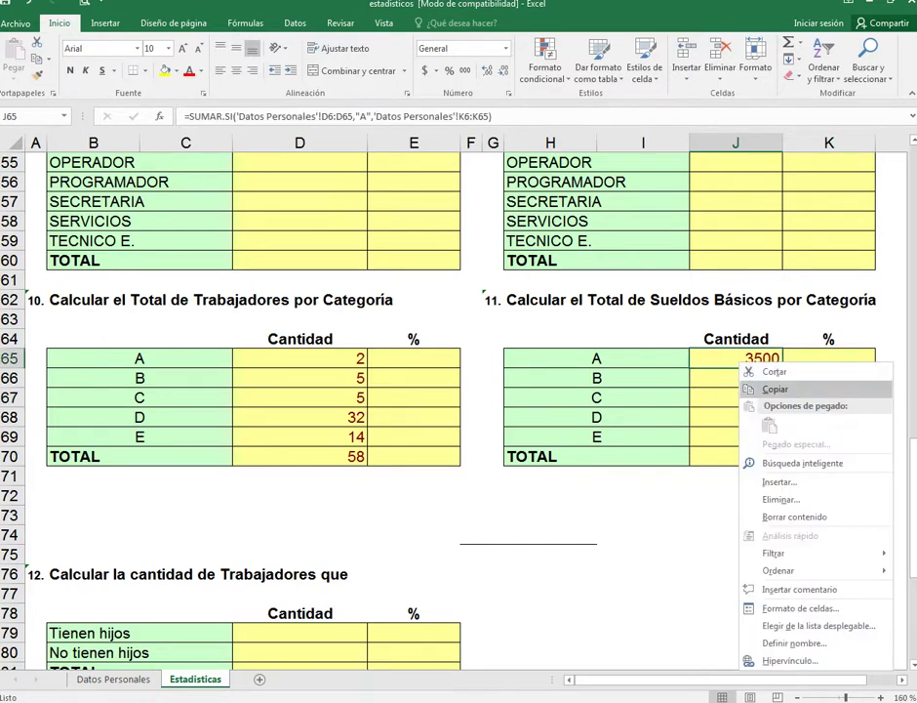
click(778, 388)
click(736, 397)
right_click(741, 397)
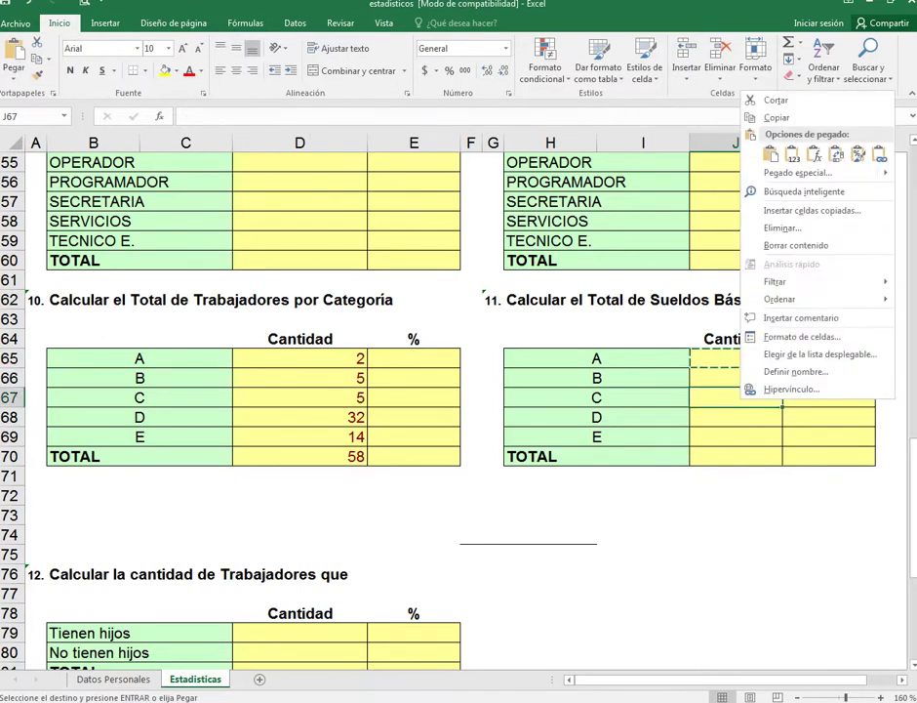
click(771, 156)
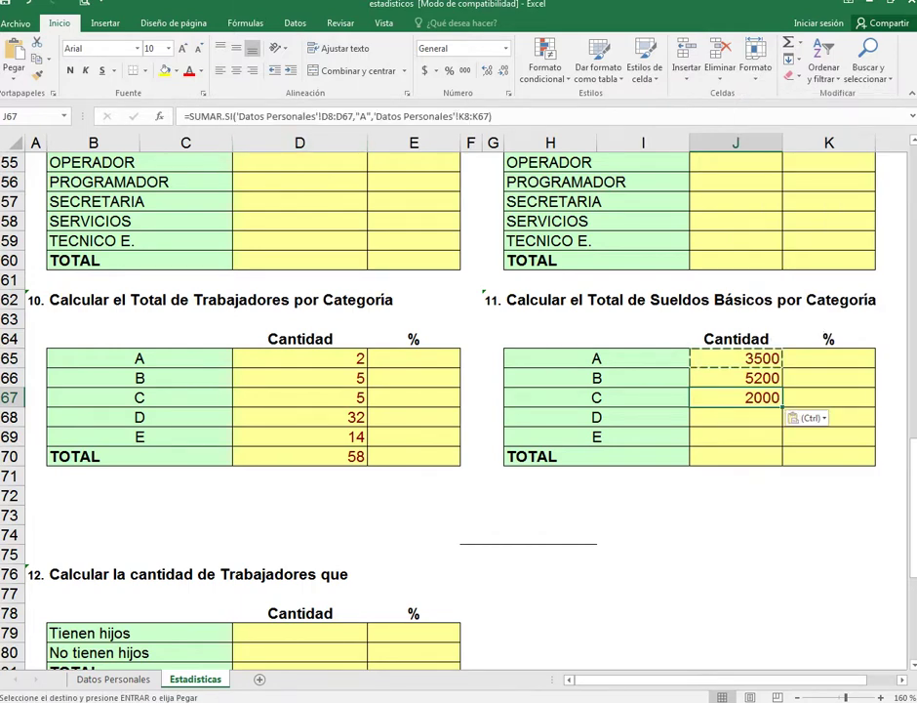
click(364, 117)
key(BackSpace)
text(C)
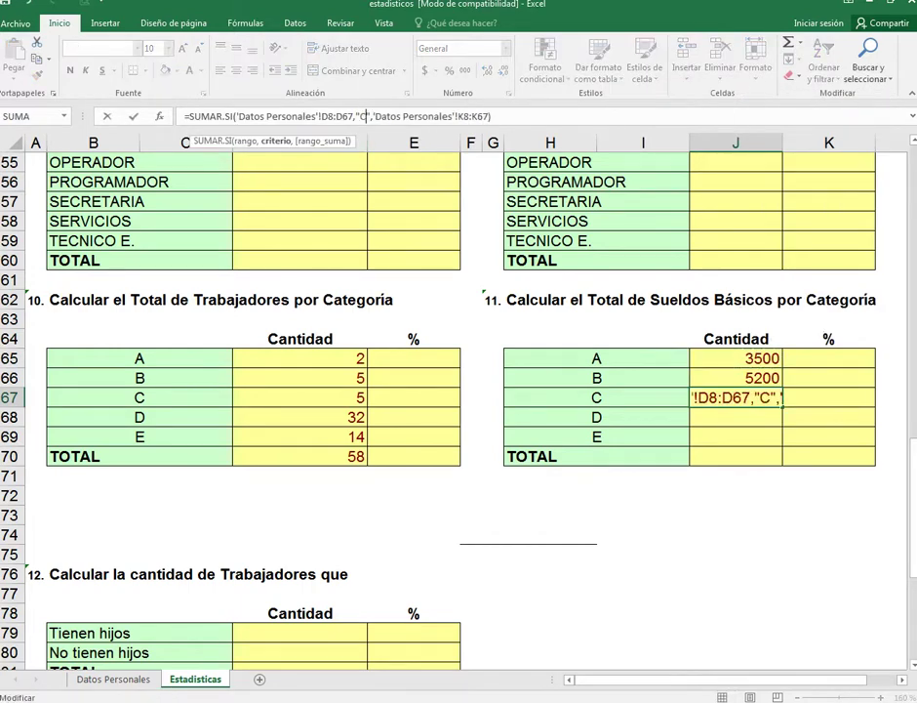
key(Return)
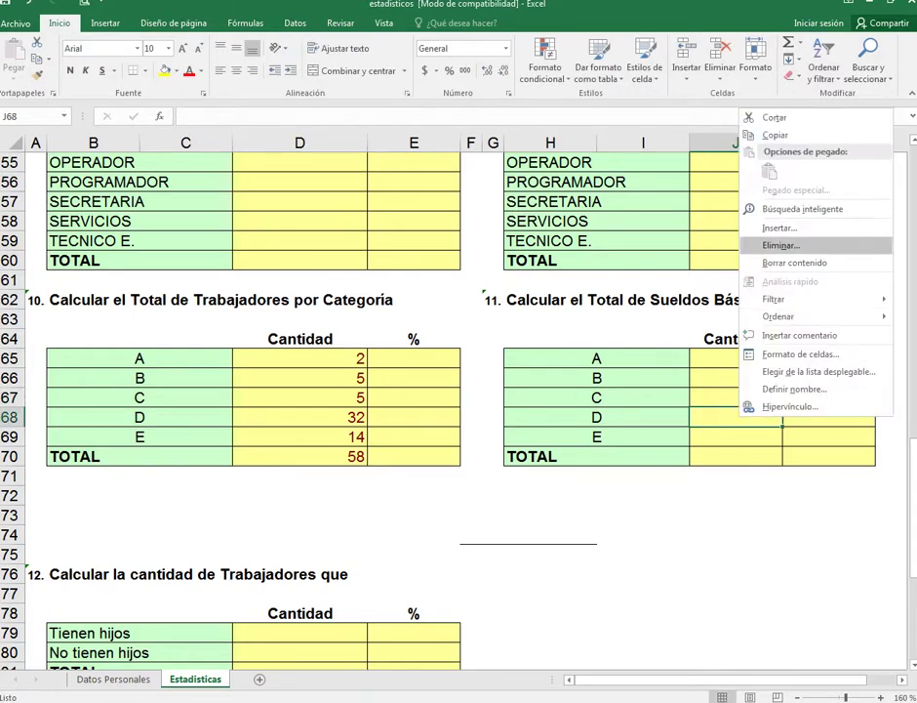
click(775, 134)
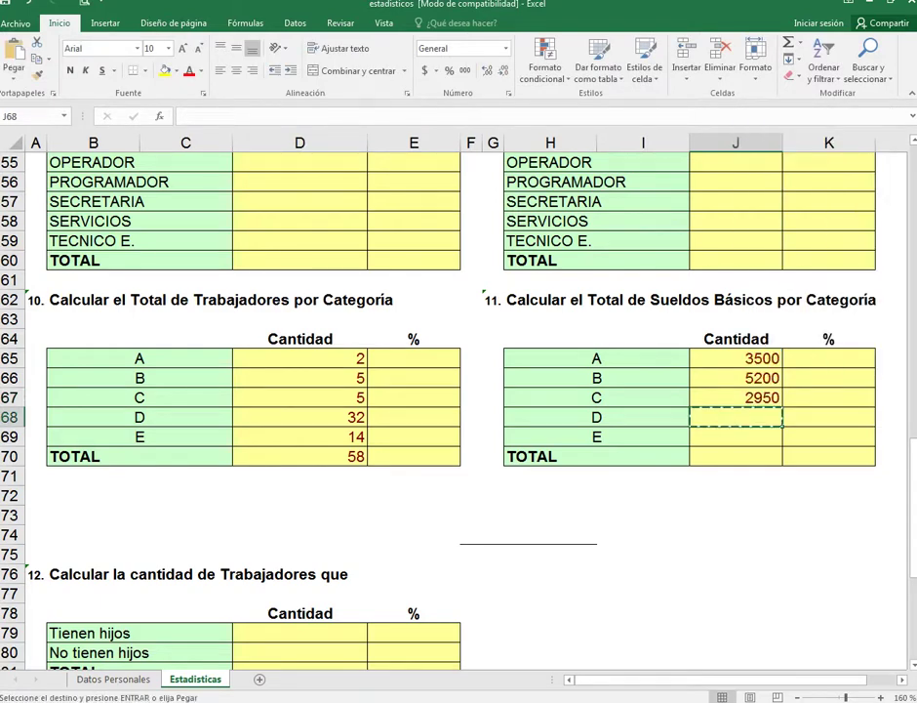
click(736, 398)
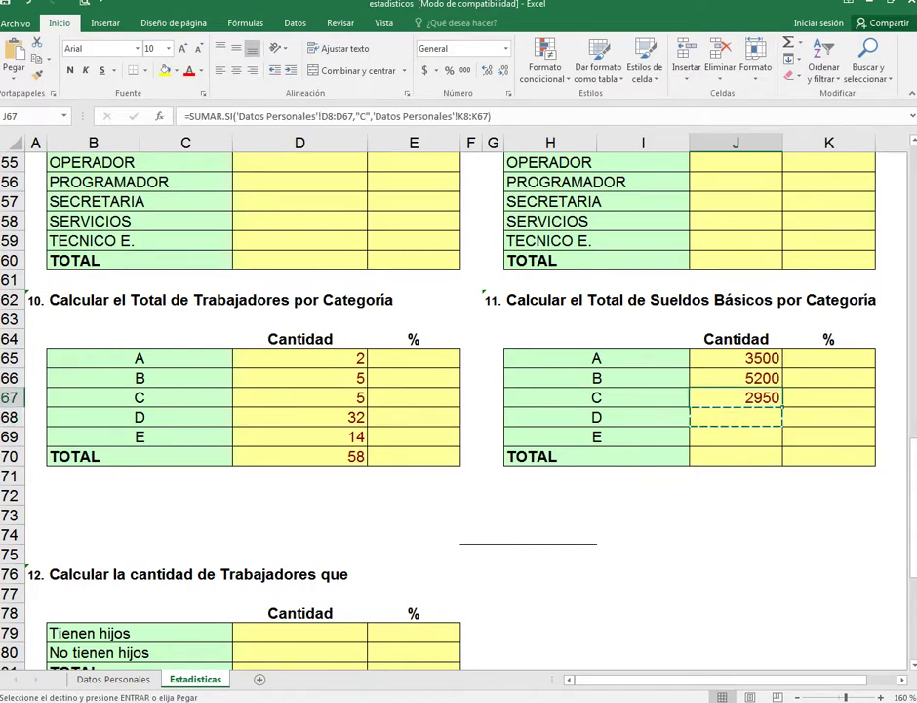
right_click(749, 397)
key(Escape)
key(Escape)
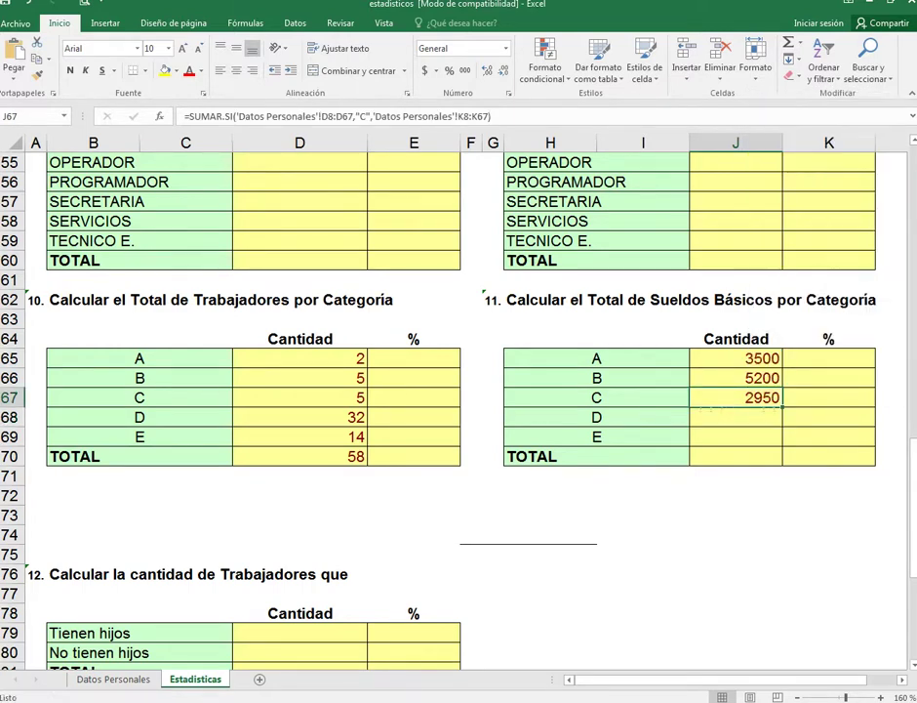
Copy the category C salary formula from J67 into J68 and change its criterion to "D"
right_click(742, 397)
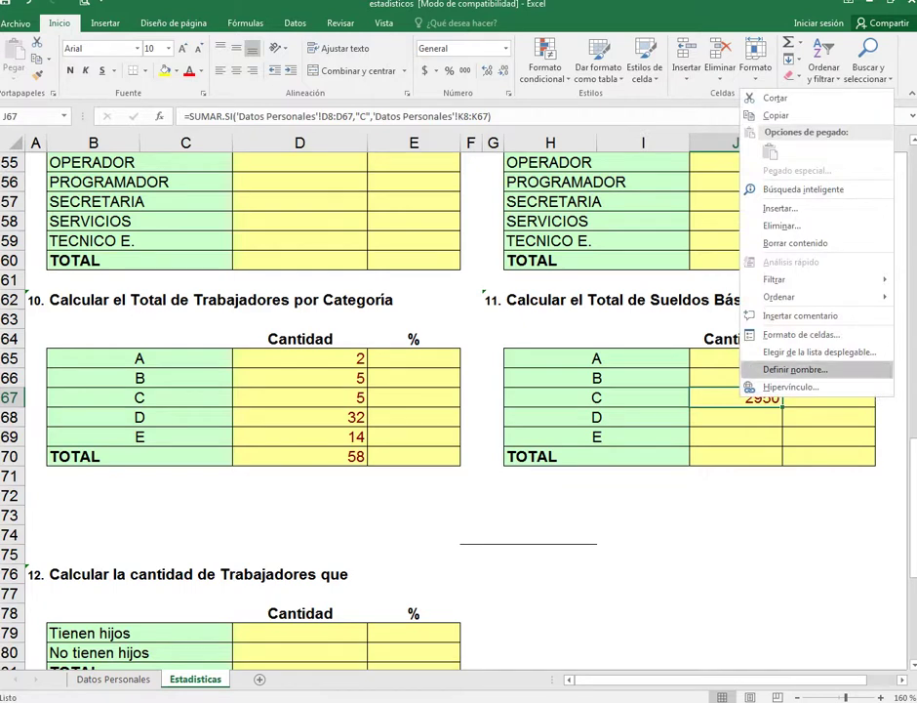
click(775, 116)
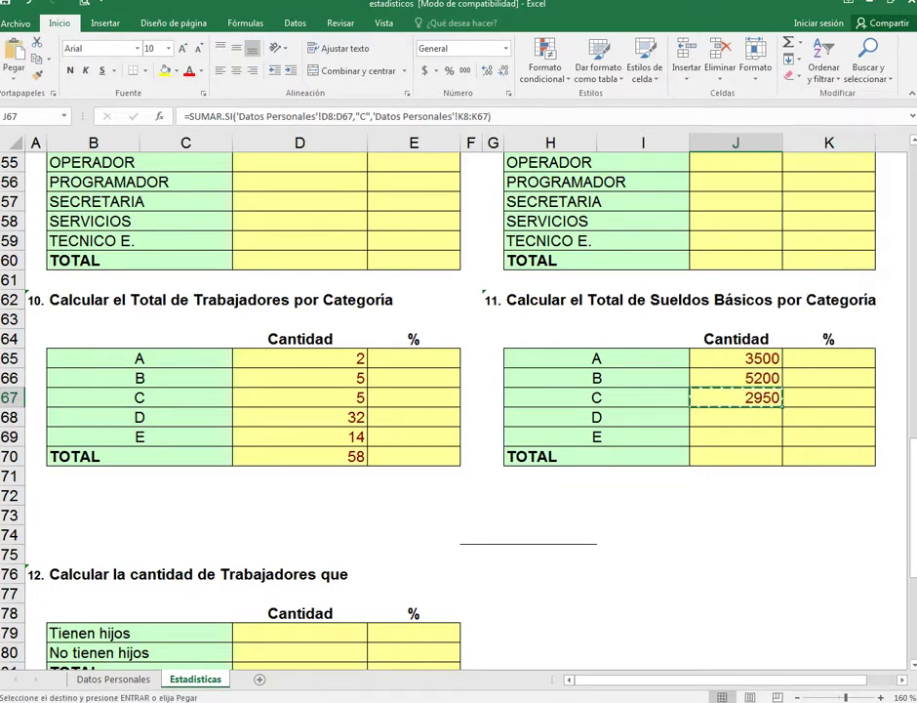
click(734, 417)
right_click(727, 417)
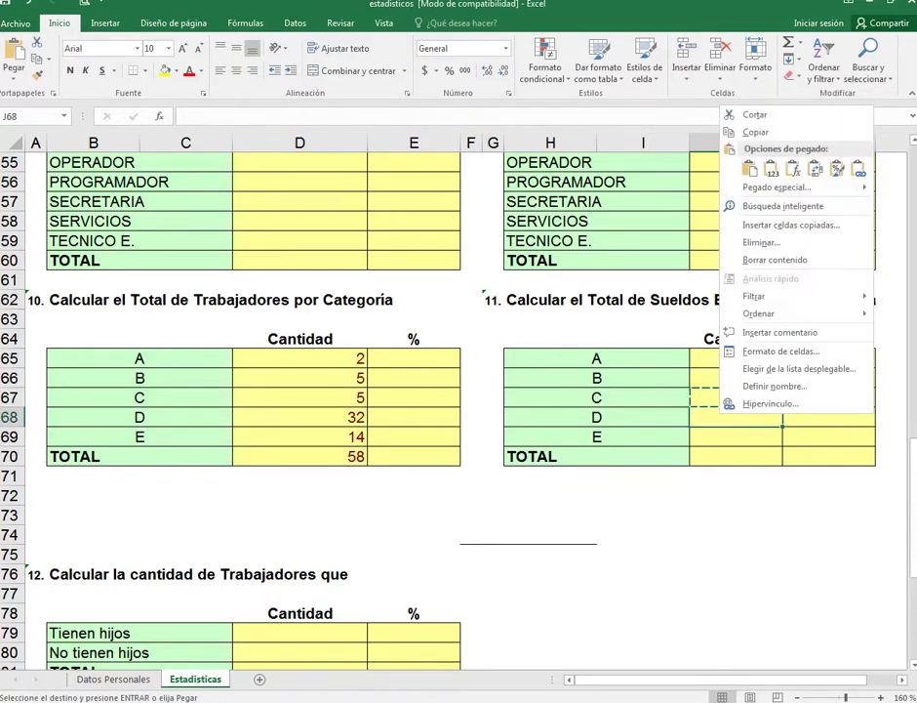
click(750, 169)
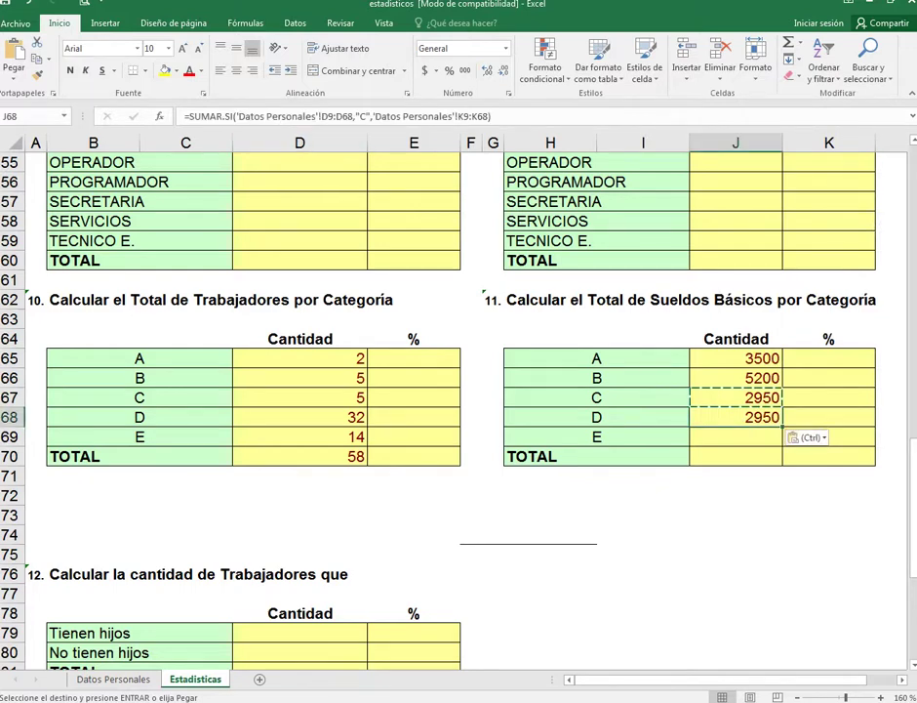
click(362, 117)
key(BackSpace)
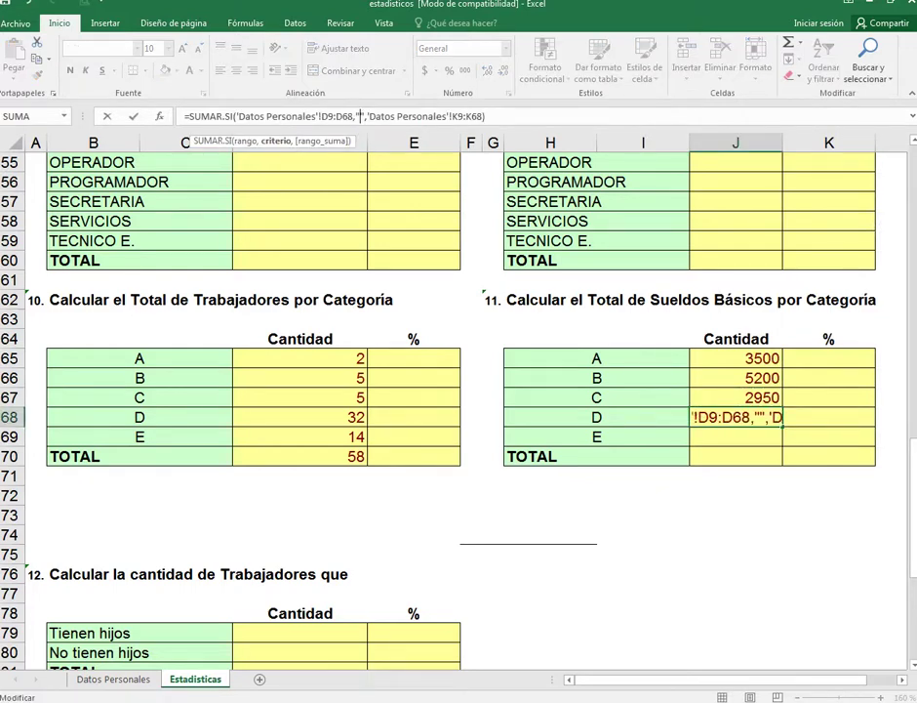
text(D)
key(Return)
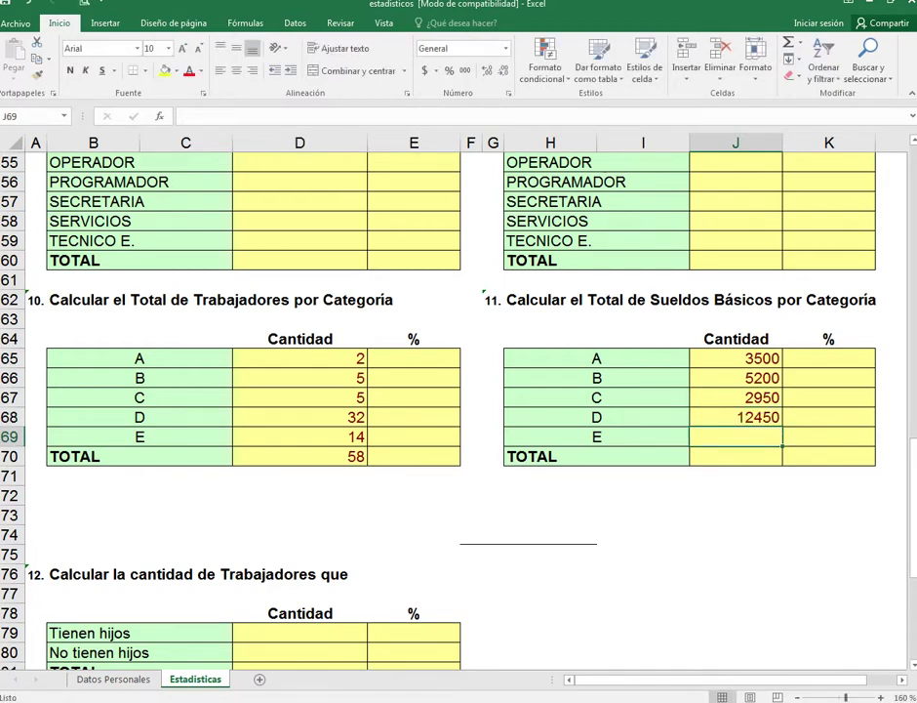
Copy the category A salary formula from J65 into J69 and change its criterion to "E"
click(740, 359)
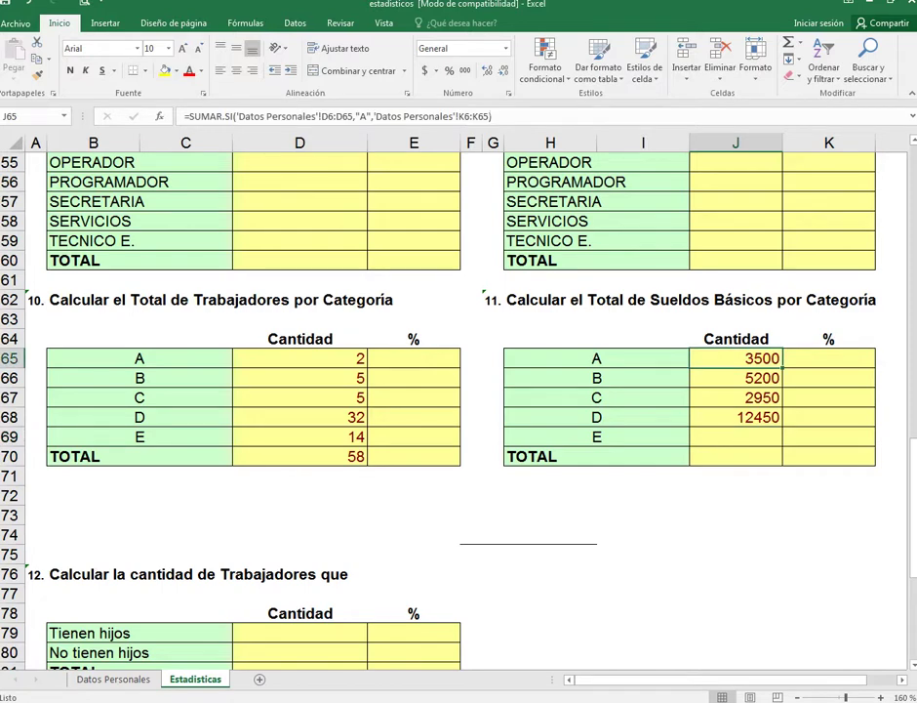
right_click(740, 360)
click(777, 388)
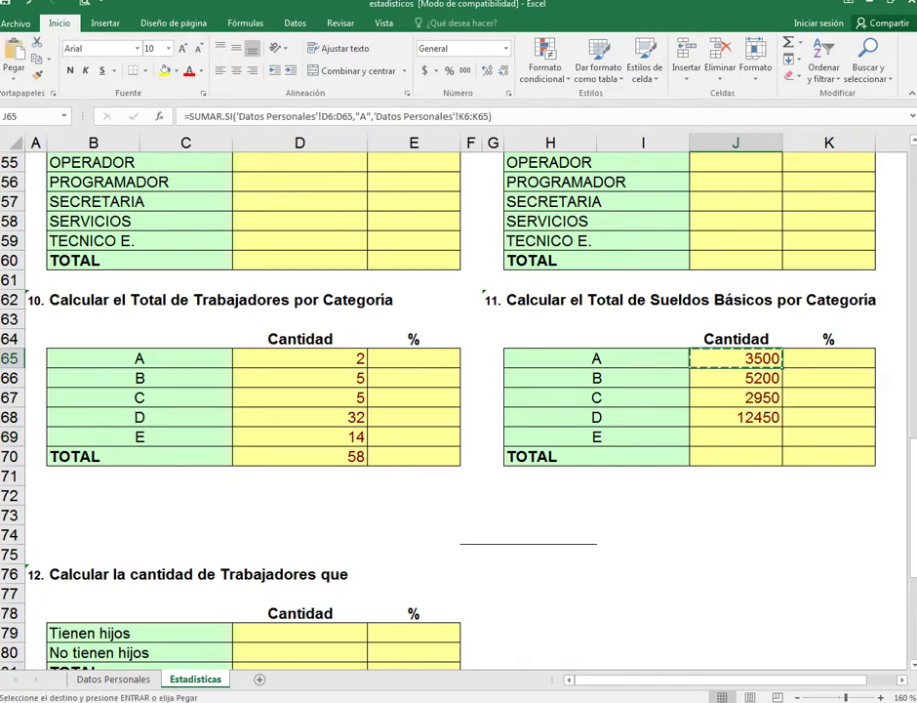
click(739, 436)
right_click(738, 437)
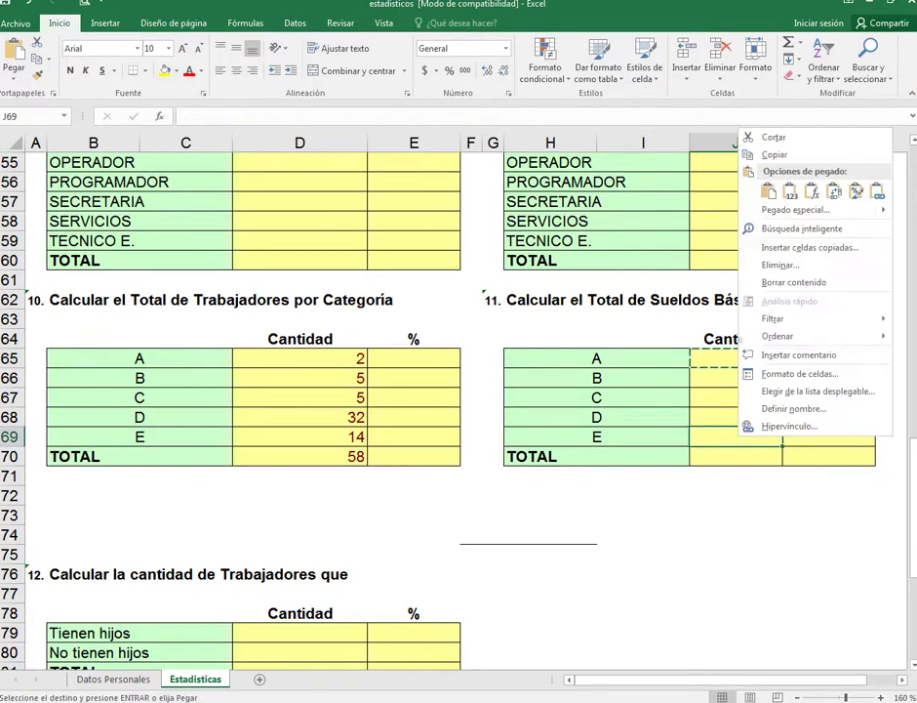
click(768, 191)
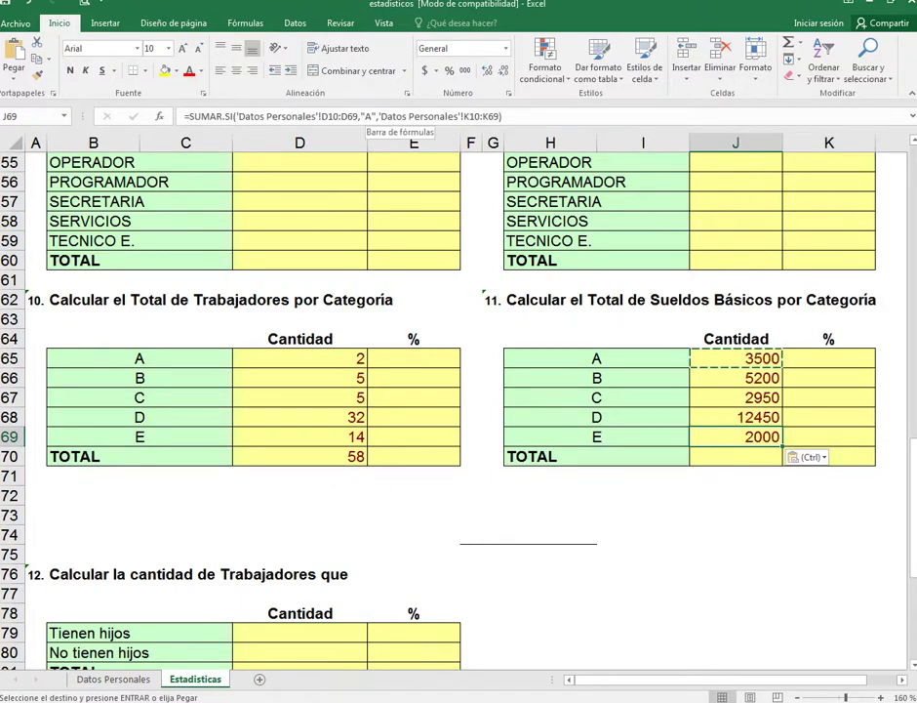
click(368, 116)
key(BackSpace)
text(E)
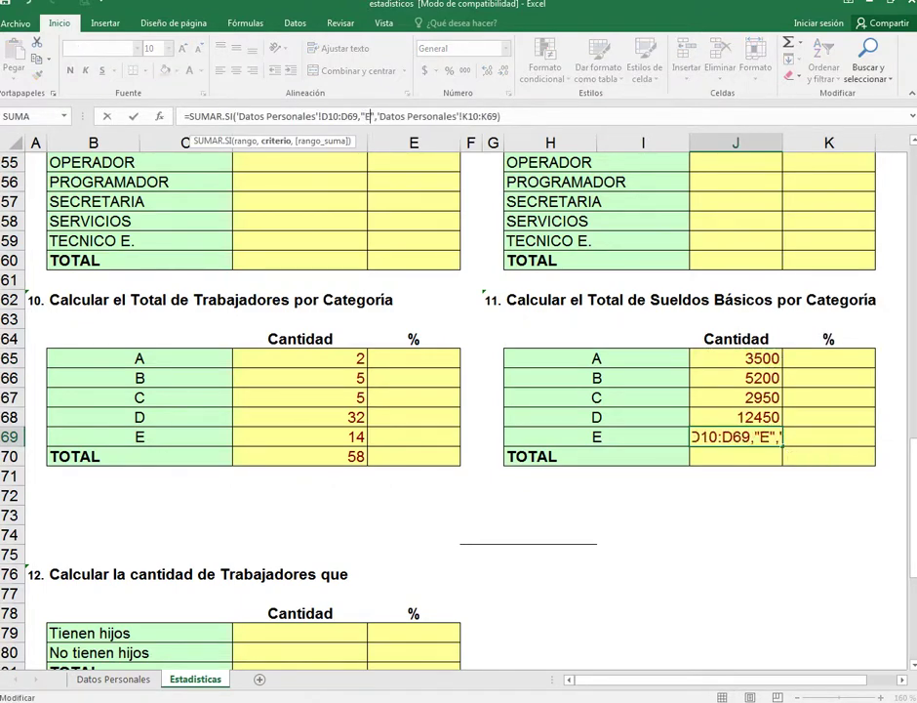
key(Return)
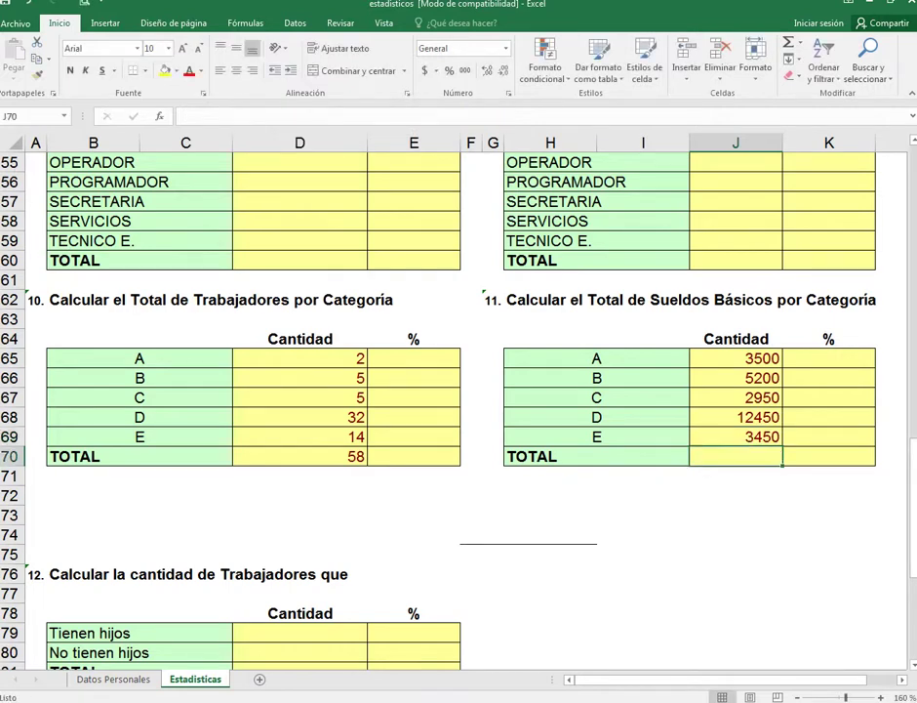
Total the category A to E basic salaries in J70 with AutoSum over J65:J69
drag(735, 358, 736, 455)
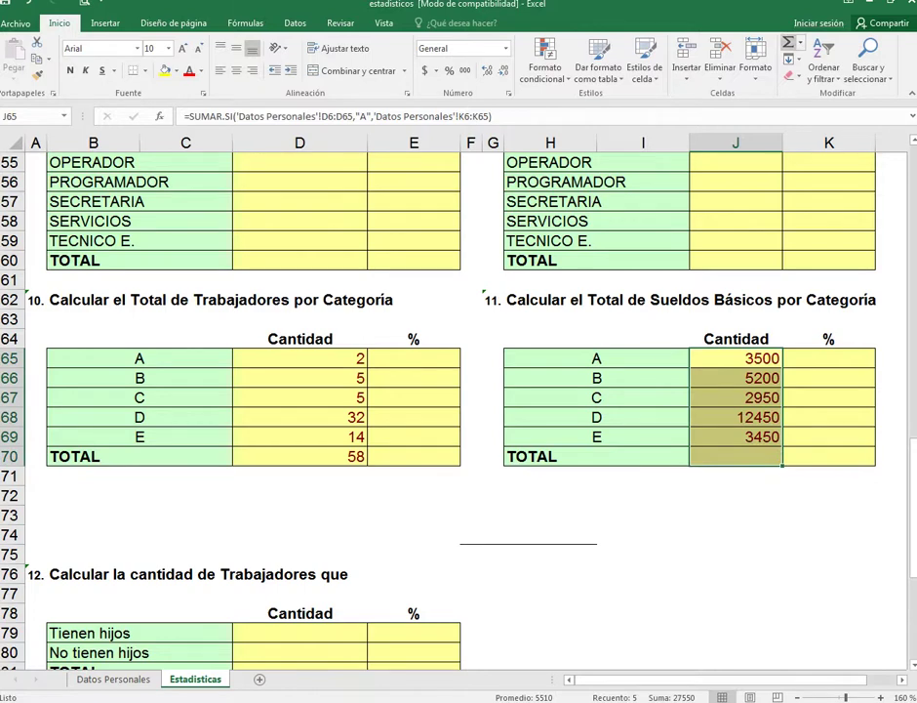
click(788, 42)
click(829, 514)
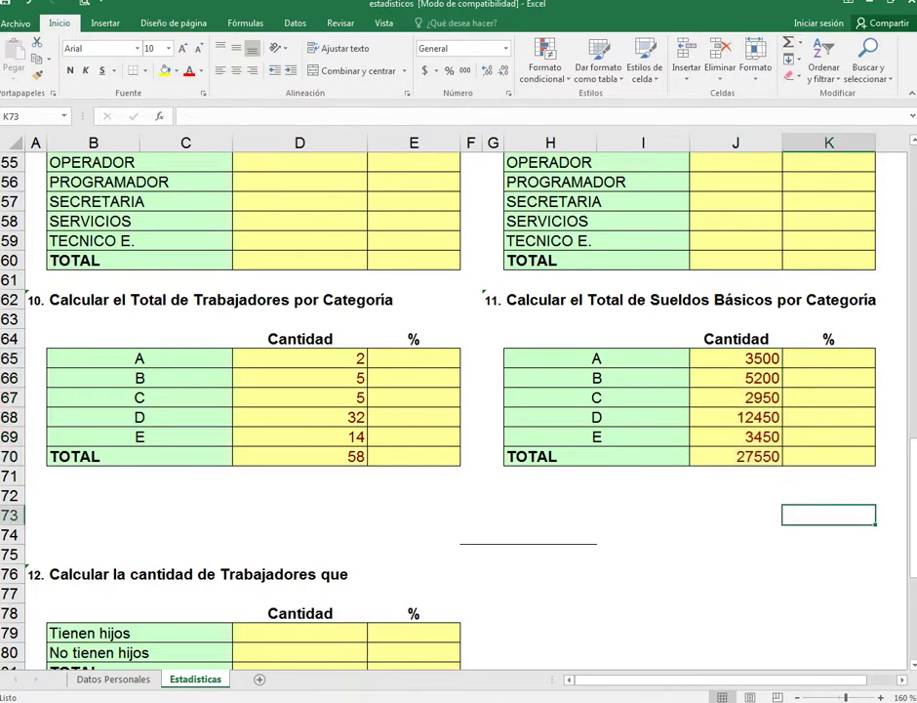
Calculate category A's percentage of the total basic salaries in K65 with =(J65*100)/J70
click(829, 455)
click(736, 455)
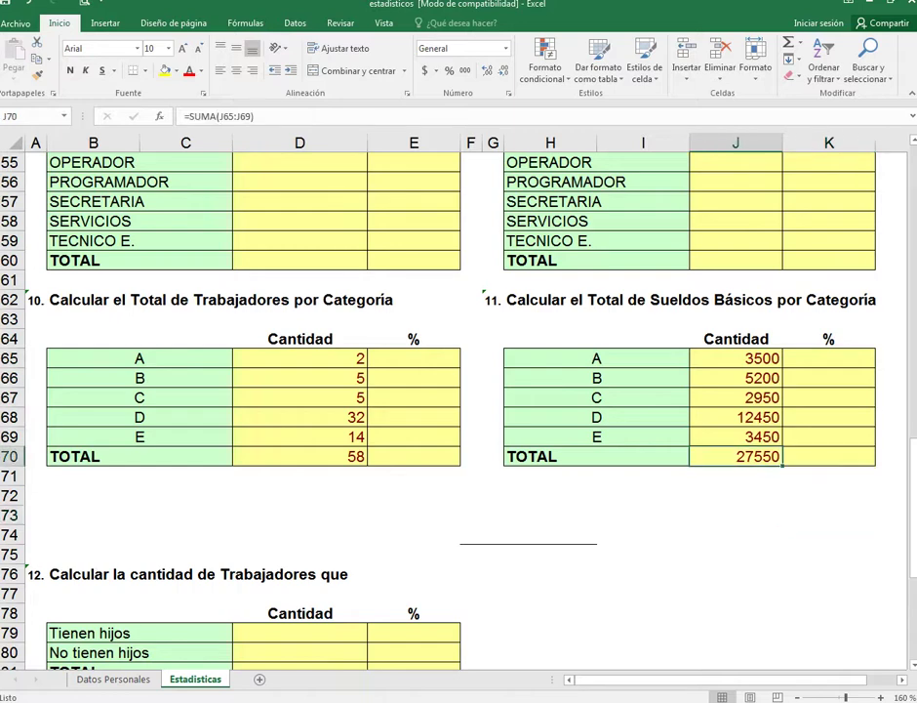
click(828, 455)
click(736, 455)
key(Up)
key(Up)
key(Up)
key(Up)
key(Up)
key(Right)
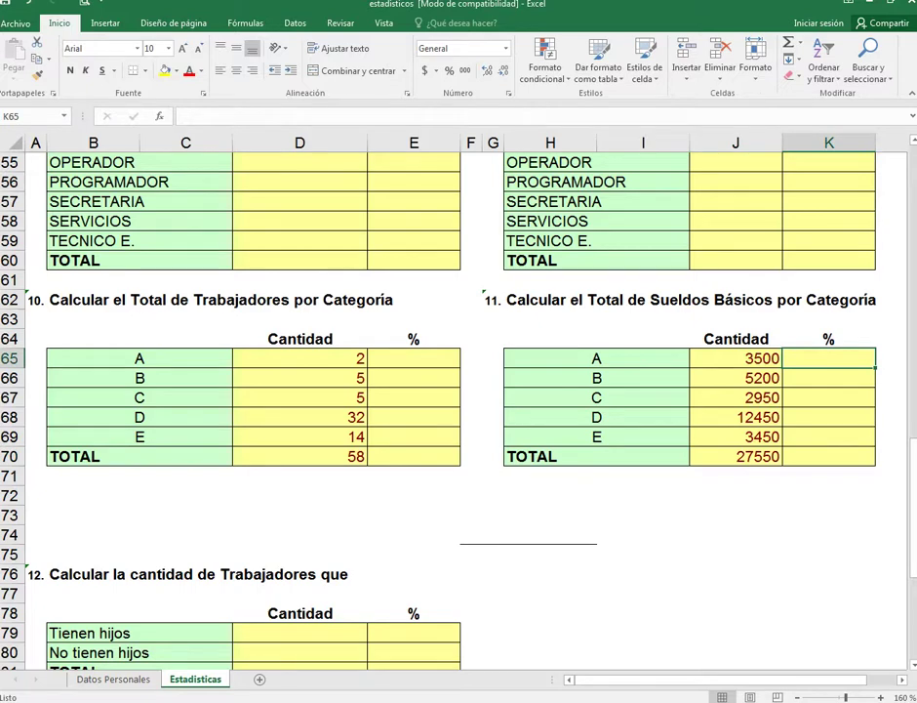
text(=()
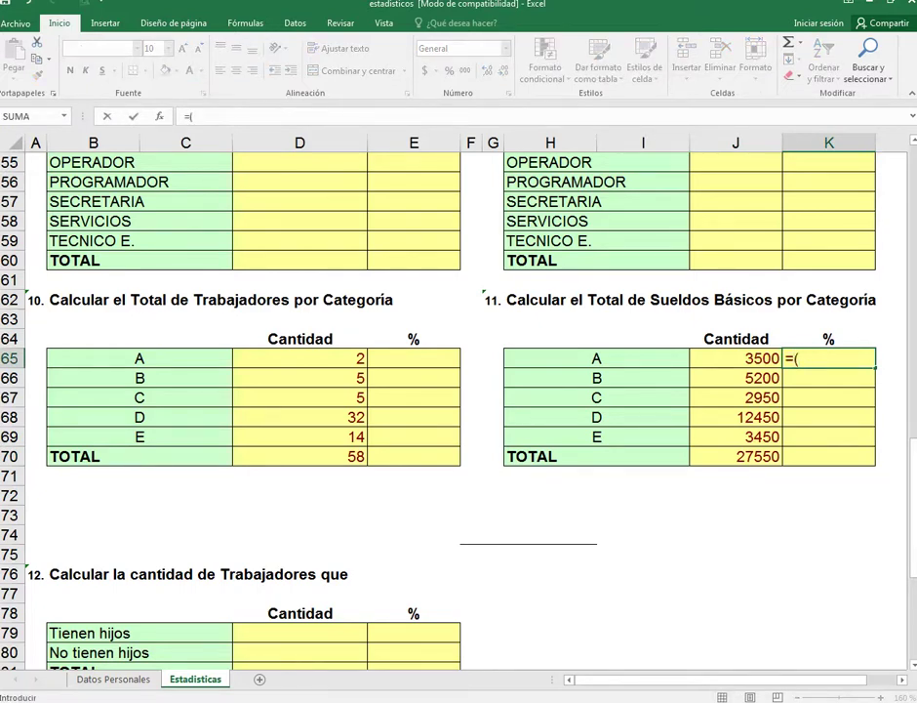
key(Left)
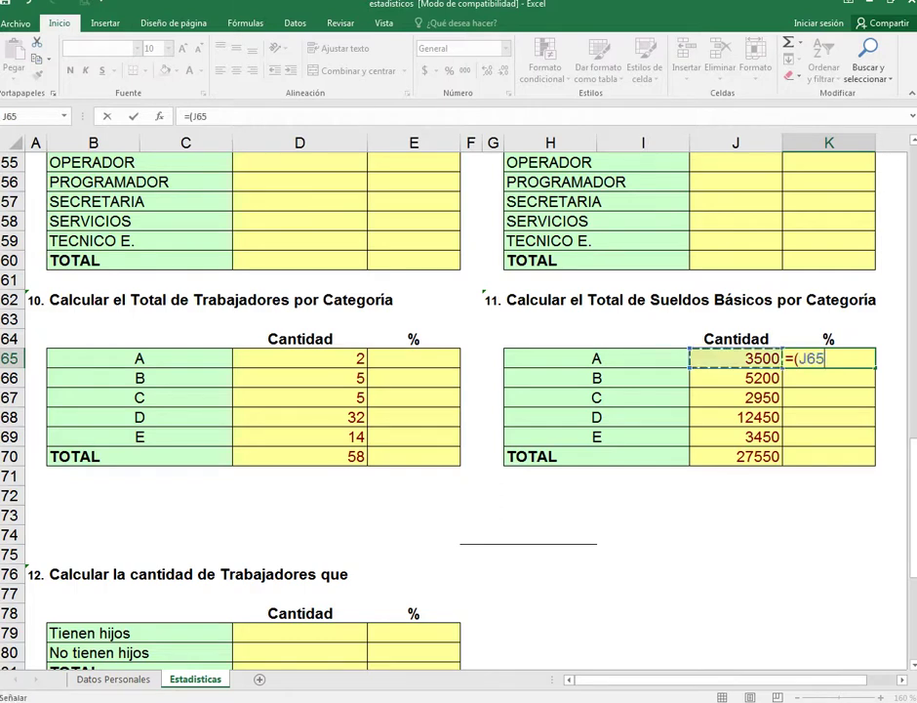
text(*1)
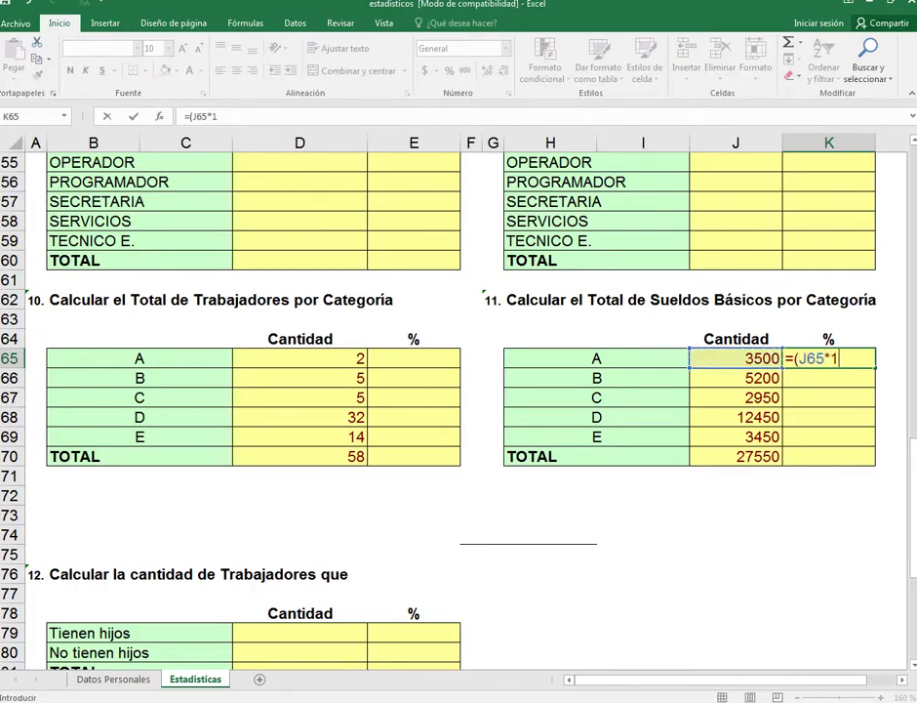
text(00)/)
click(736, 455)
key(Return)
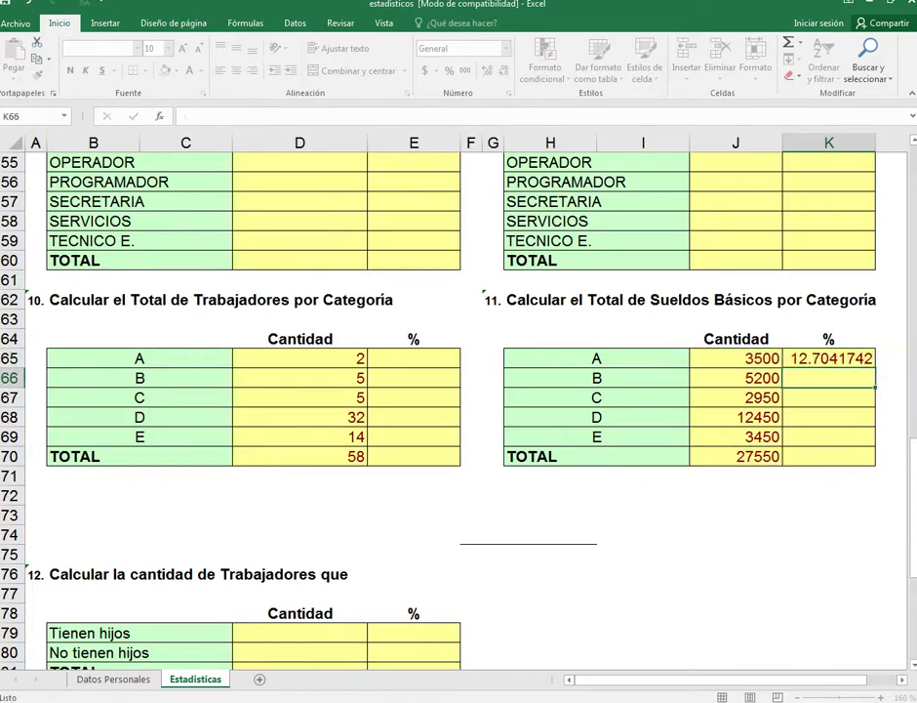
Format K65:K72 in the salary percentage column as Número with 0 decimal places
click(829, 359)
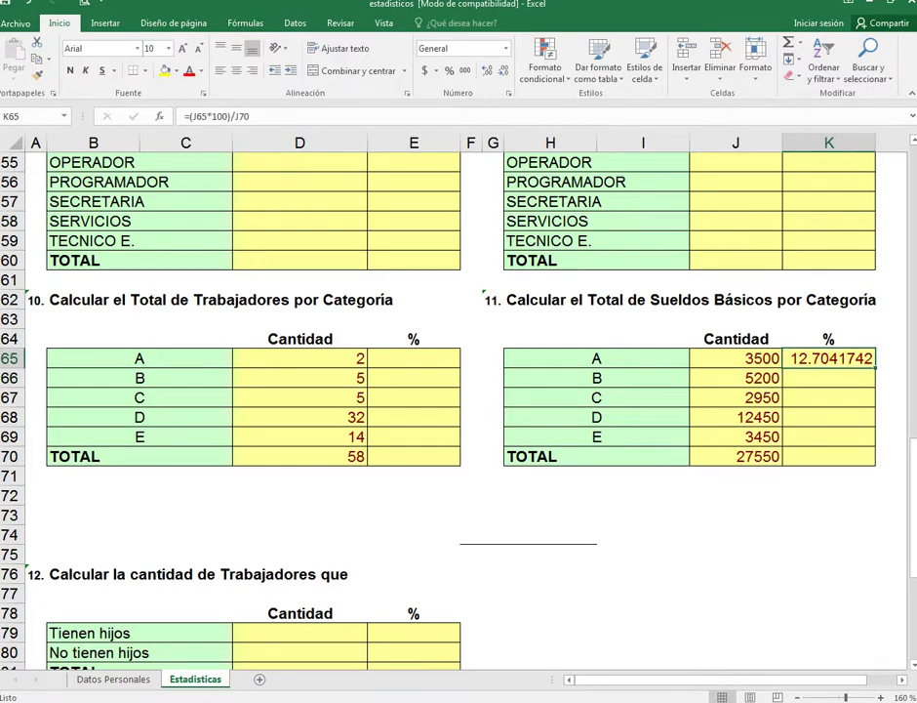
drag(828, 358, 829, 496)
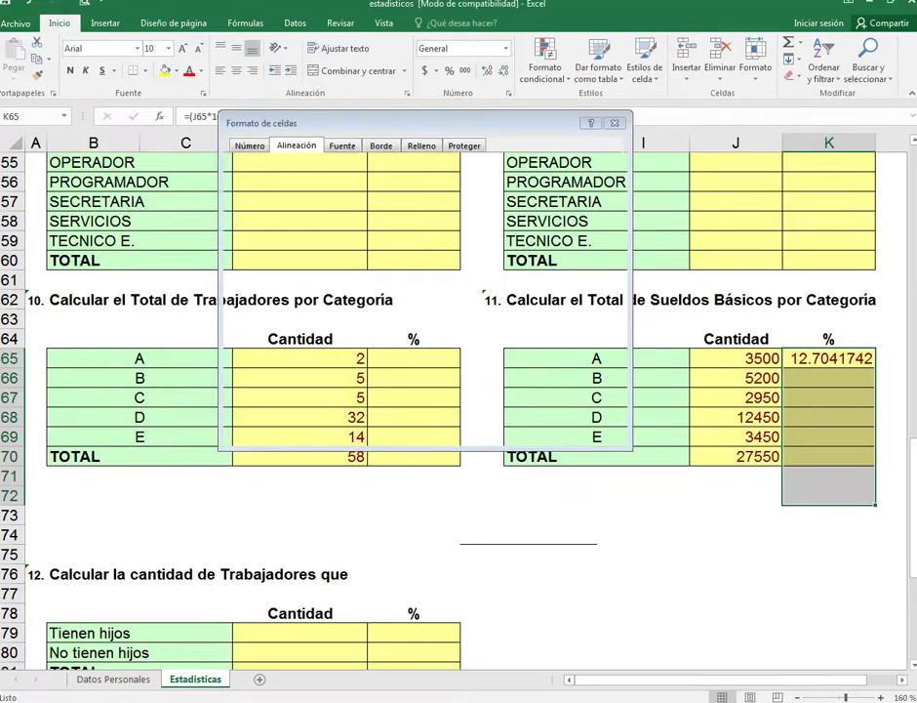
click(272, 126)
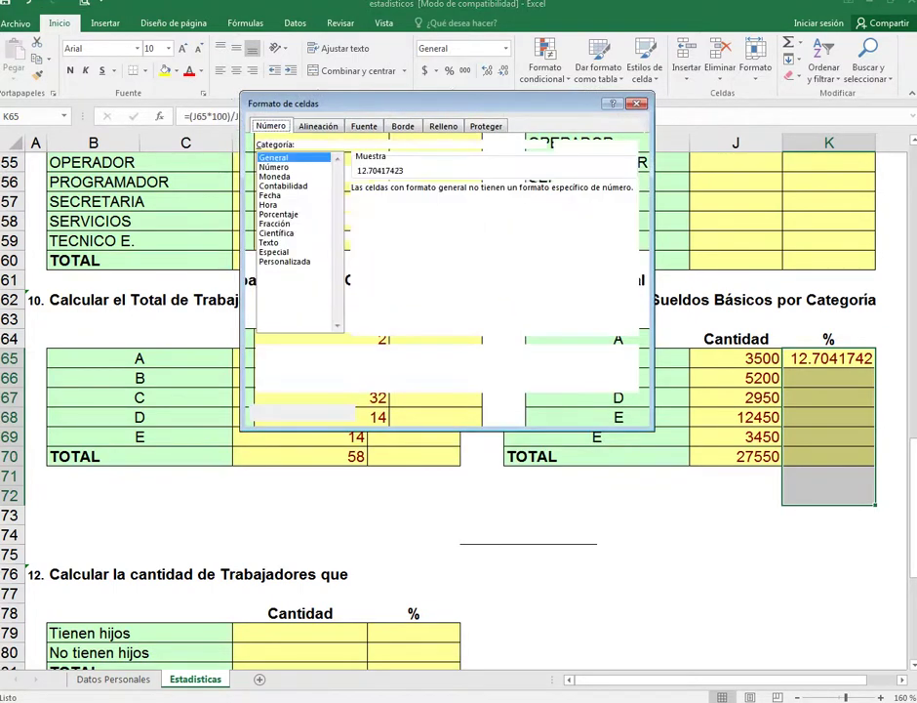
click(274, 166)
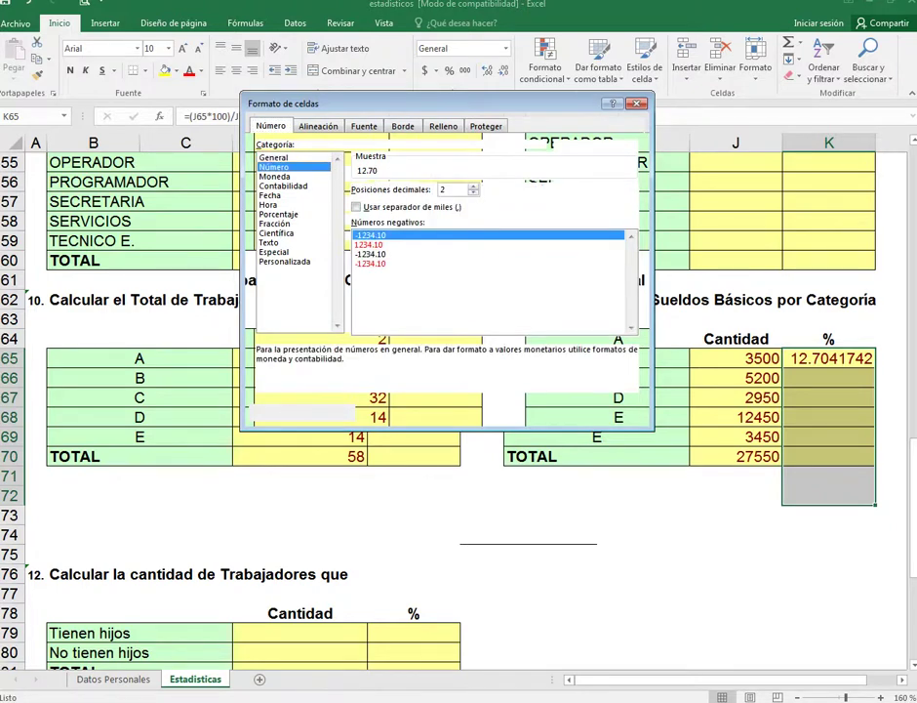
click(474, 193)
click(473, 194)
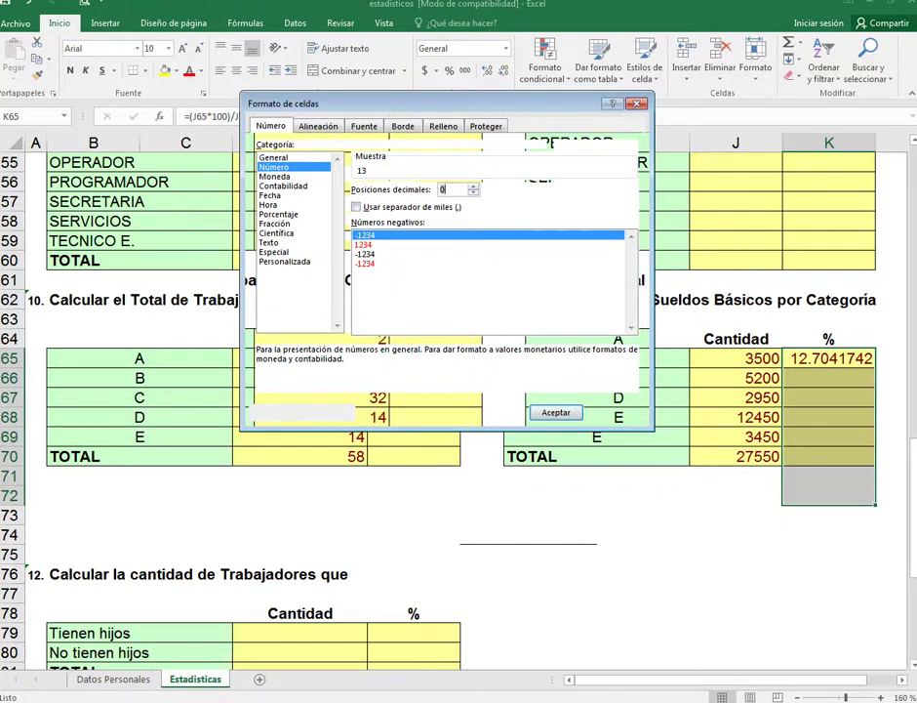
key(Return)
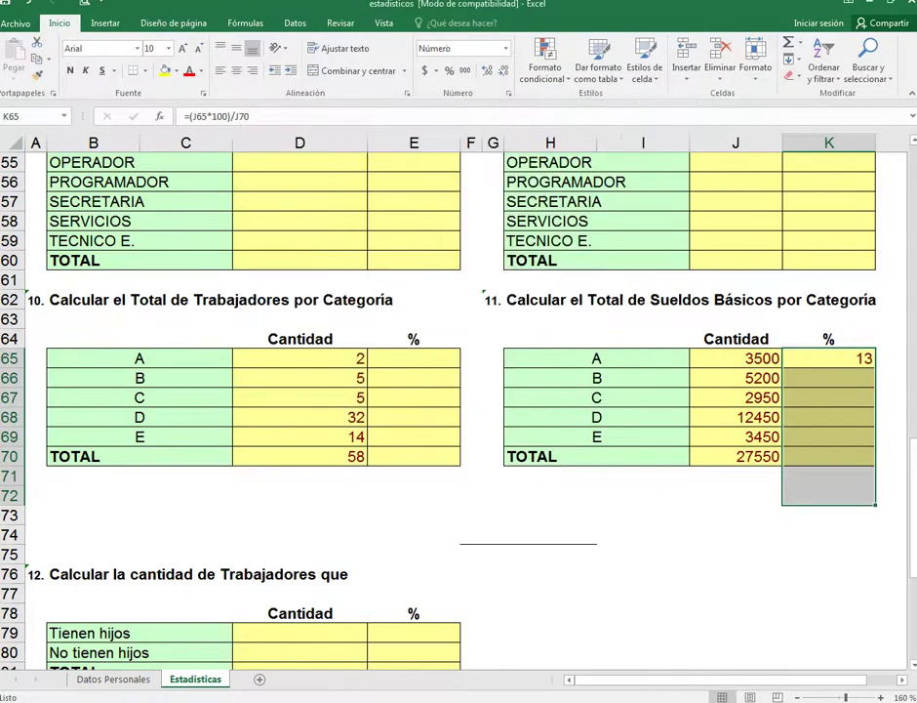
key(alt+Tab)
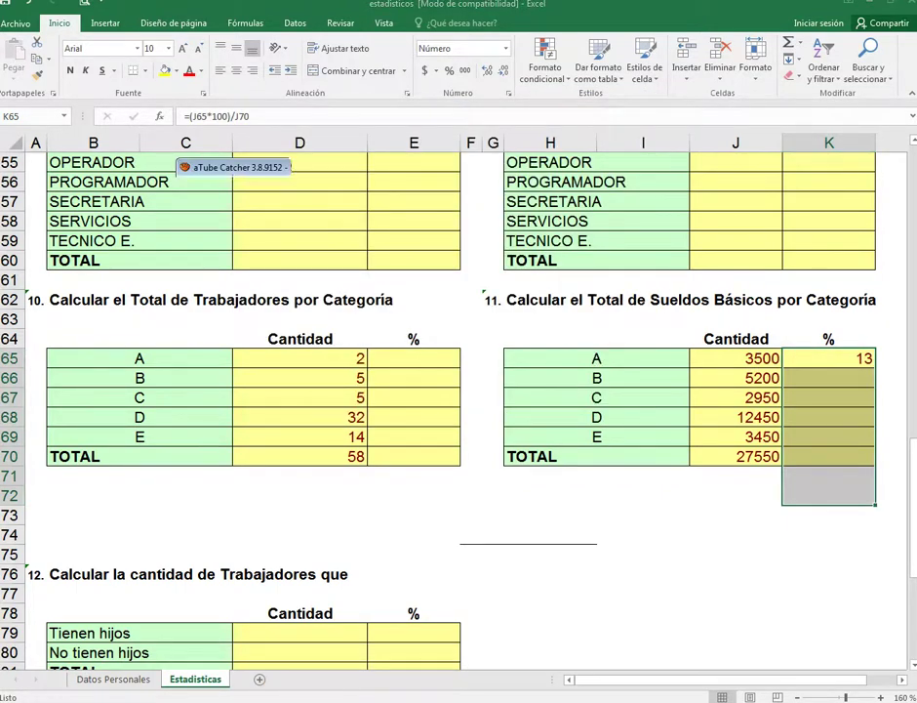